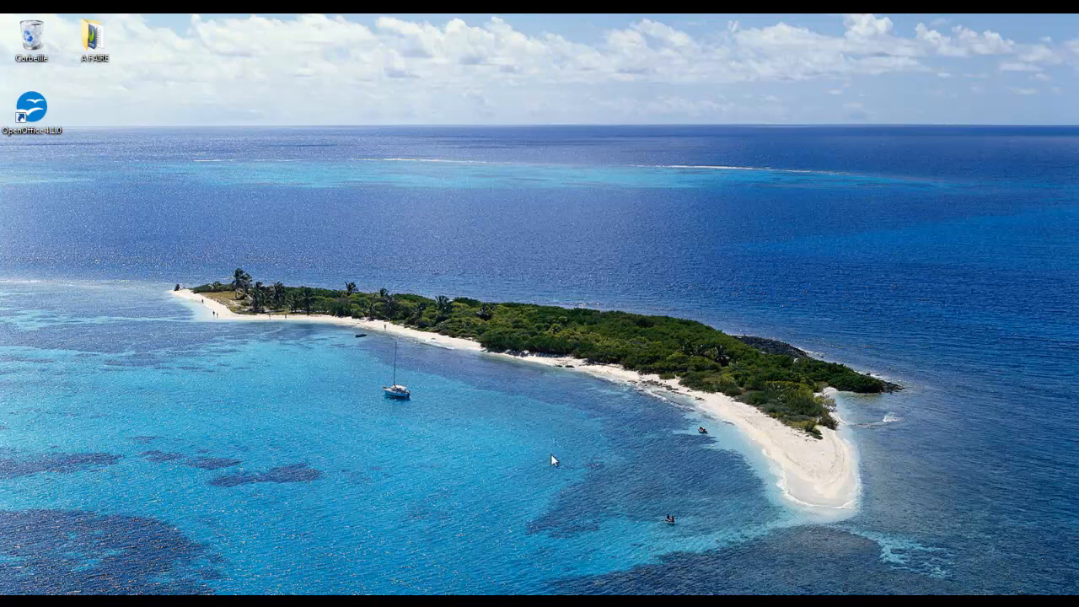
Launch OpenOffice, create a new text document and maximize its window
double_click(33, 119)
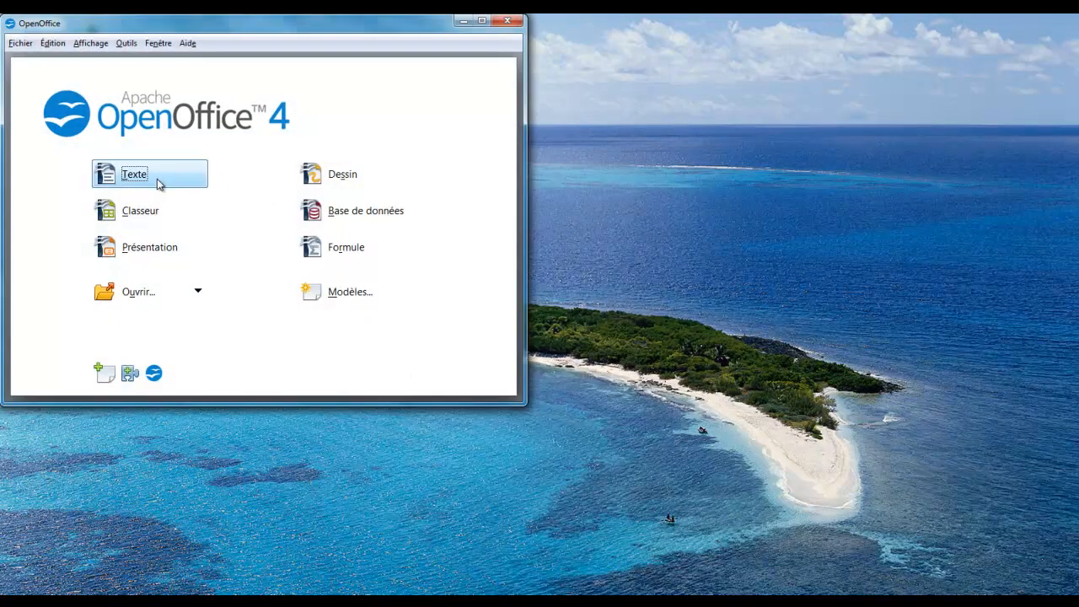
click(140, 182)
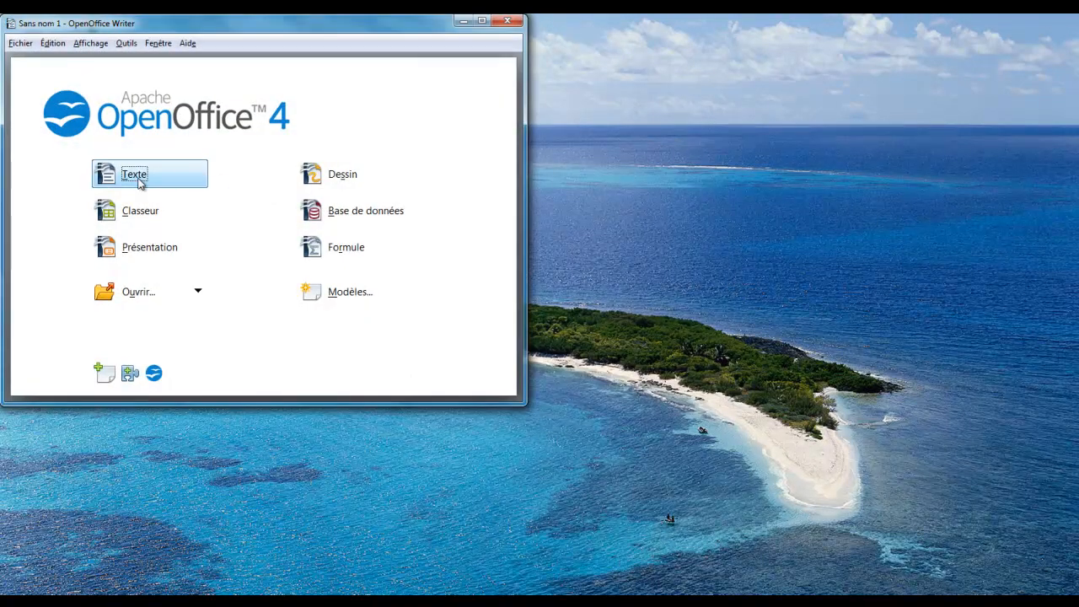
click(483, 20)
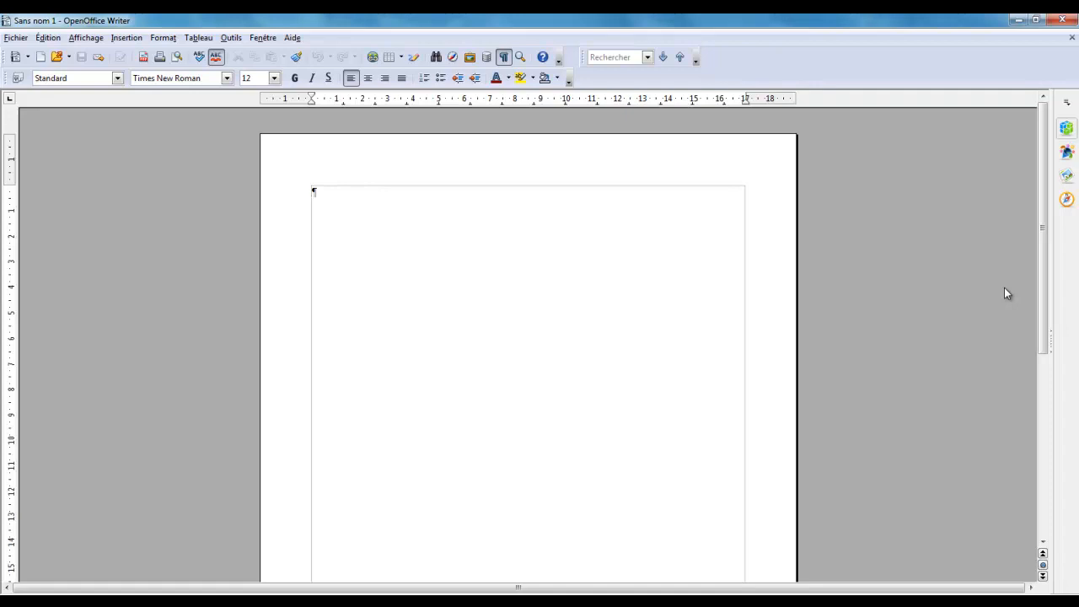
click(161, 38)
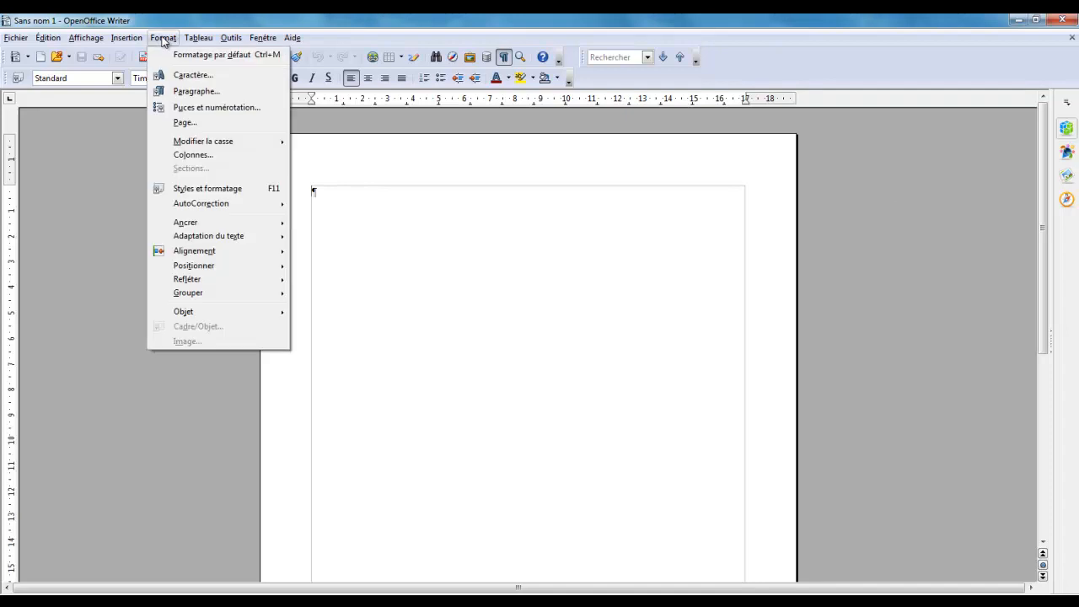
click(215, 189)
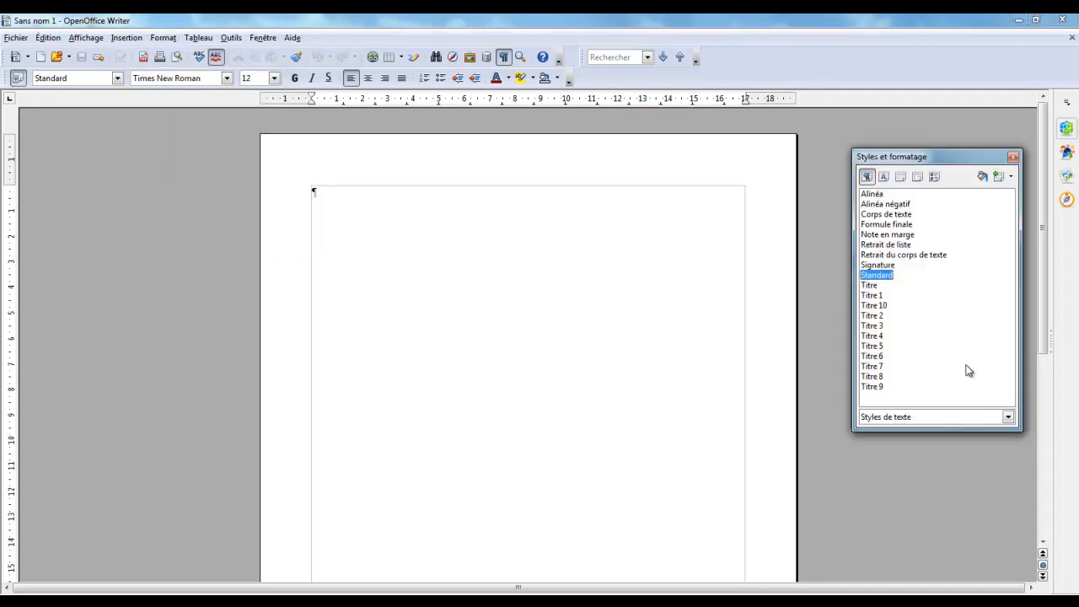
click(1014, 157)
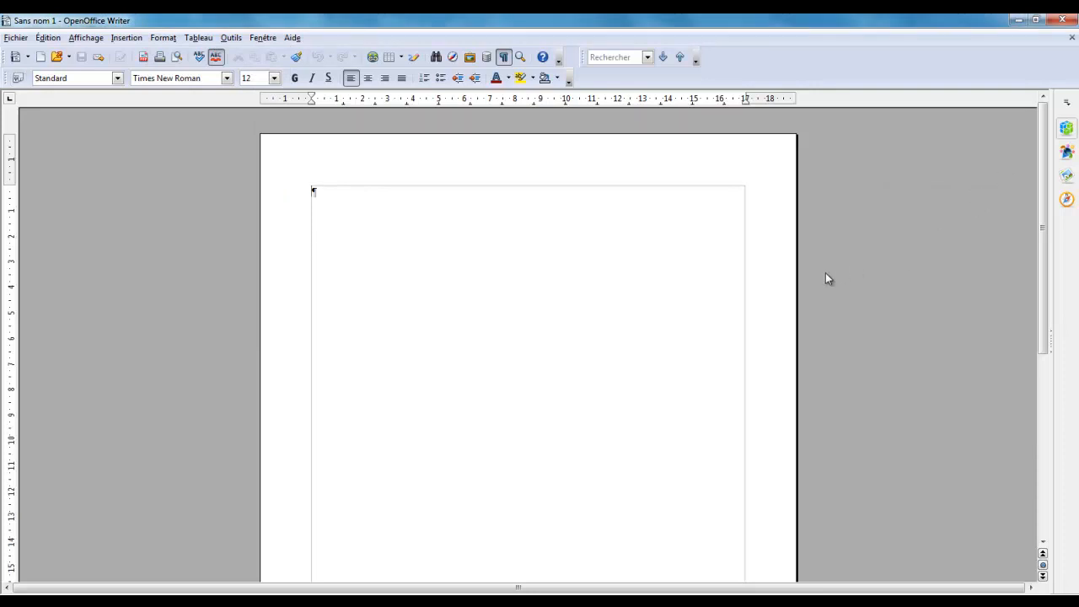
key(F11)
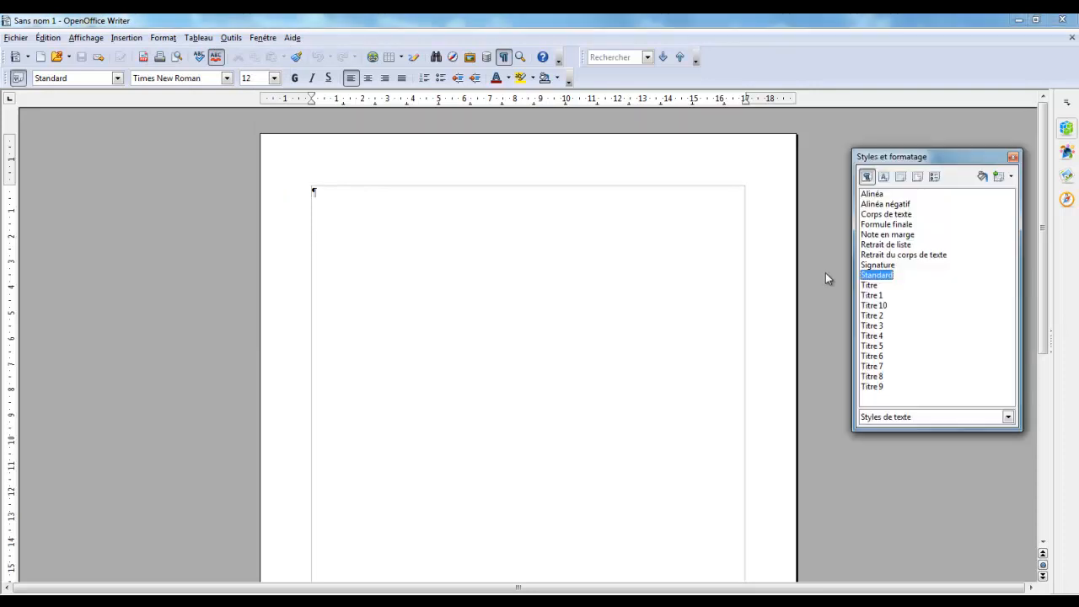
click(1012, 158)
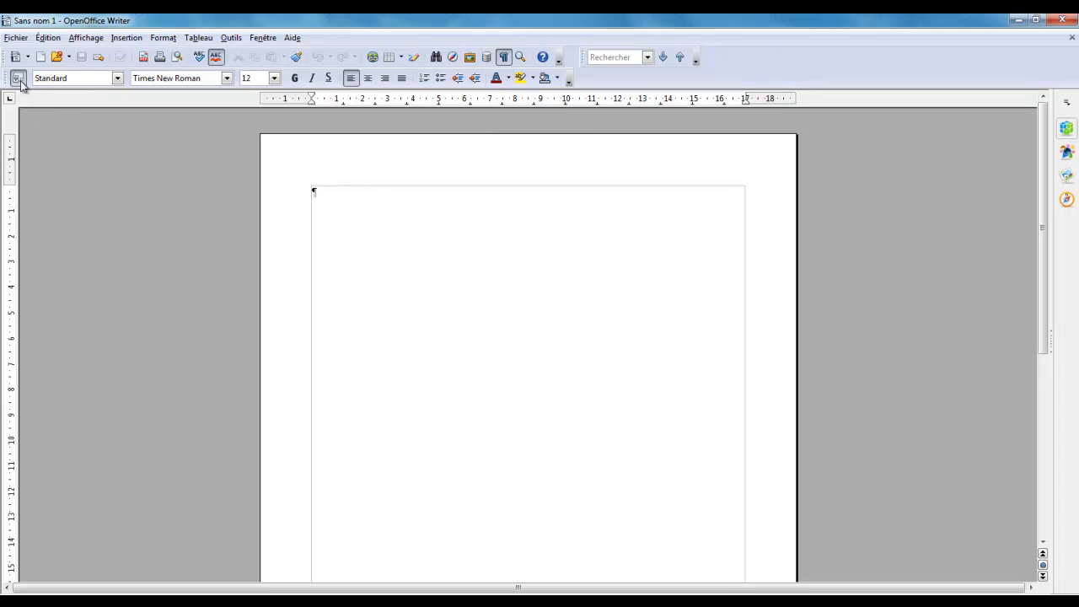
click(100, 40)
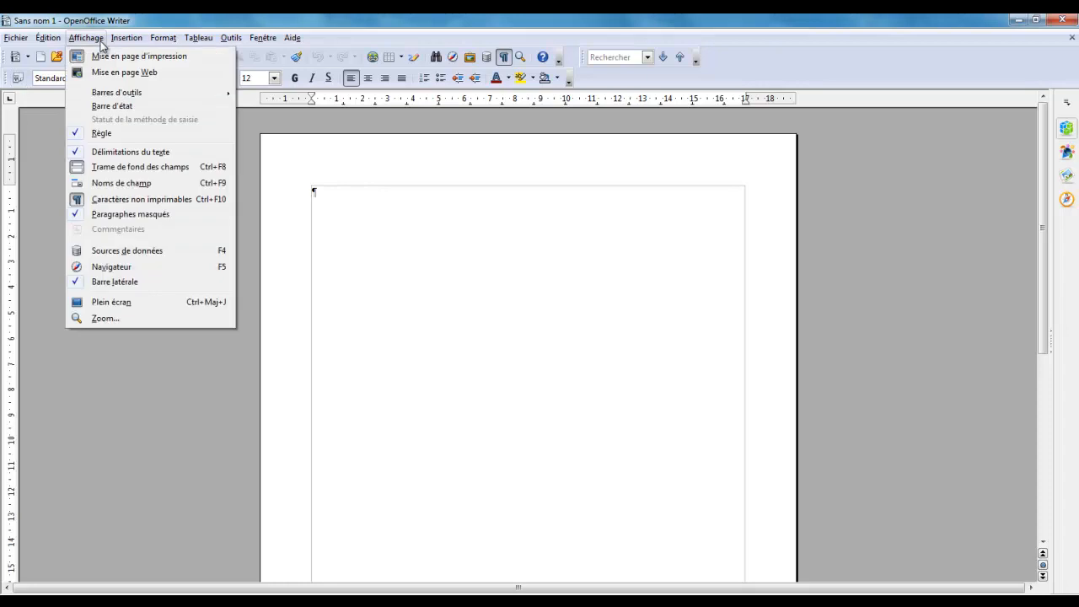
mouse_move(120, 96)
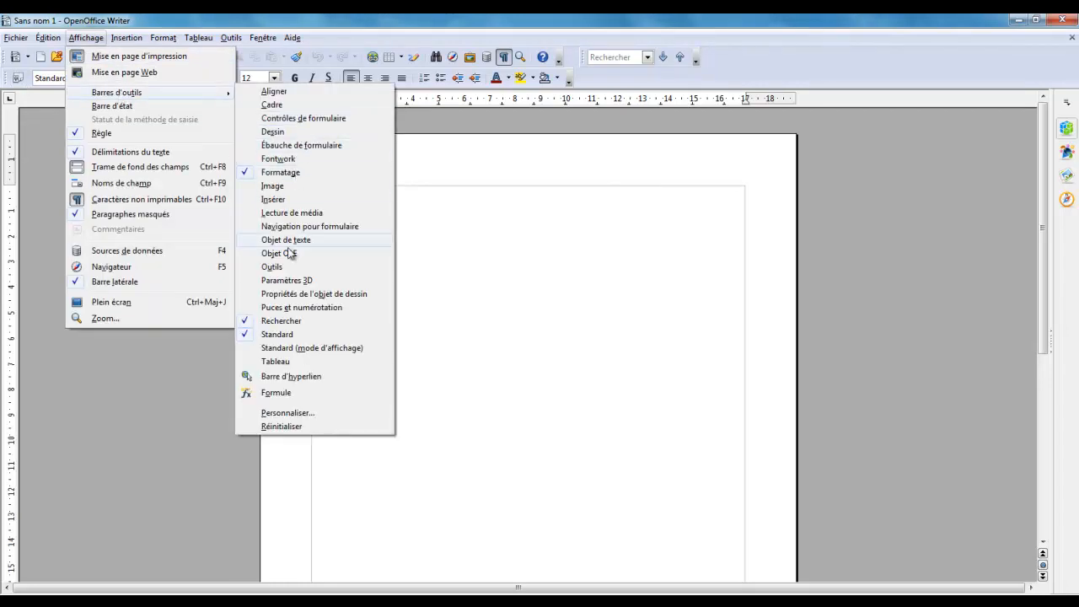
click(160, 366)
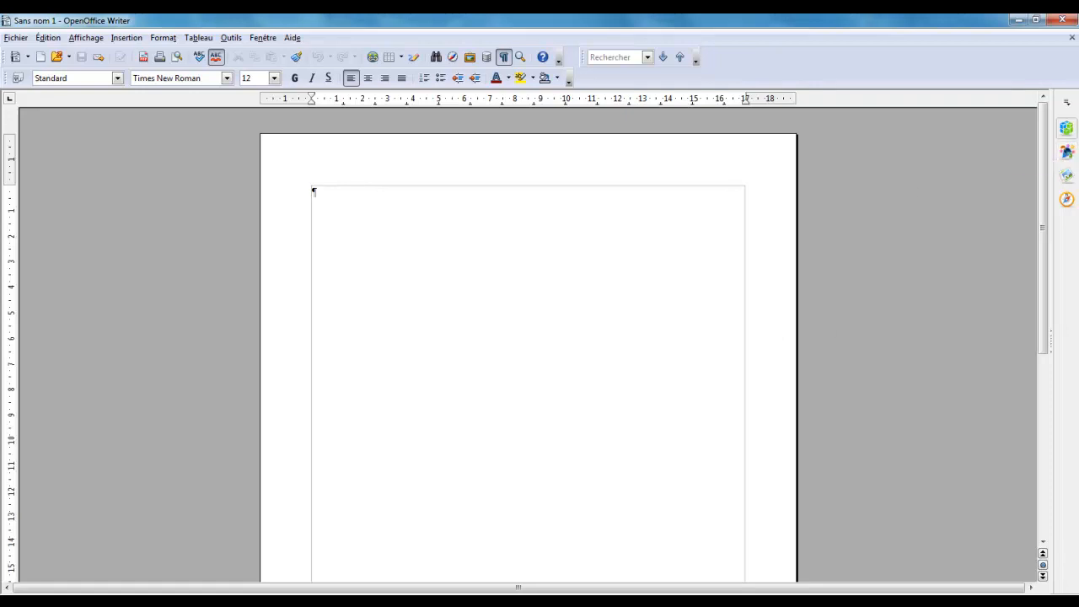
click(1072, 155)
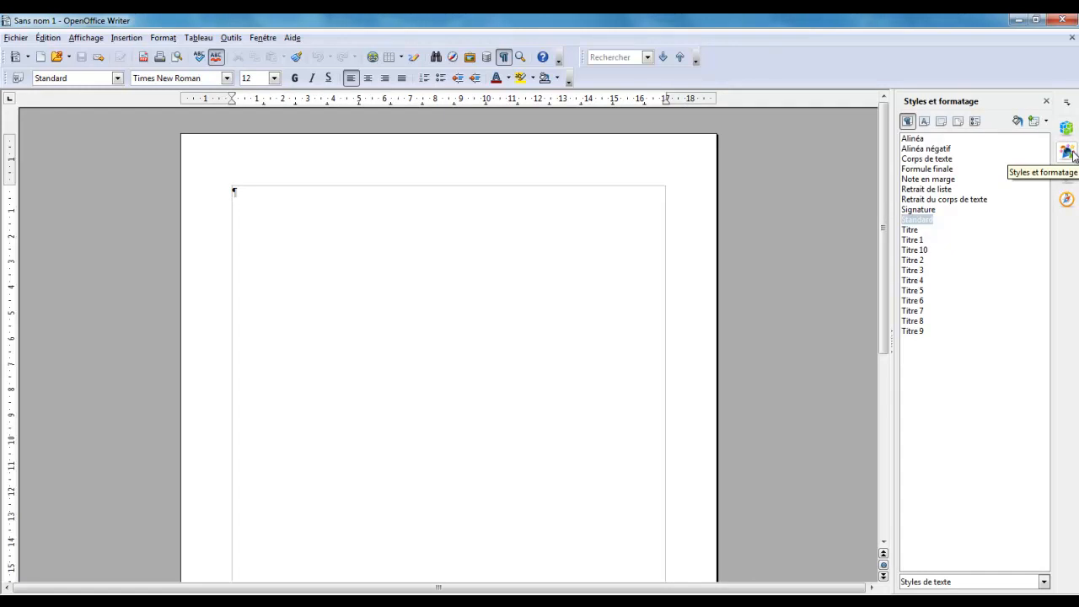
click(1046, 101)
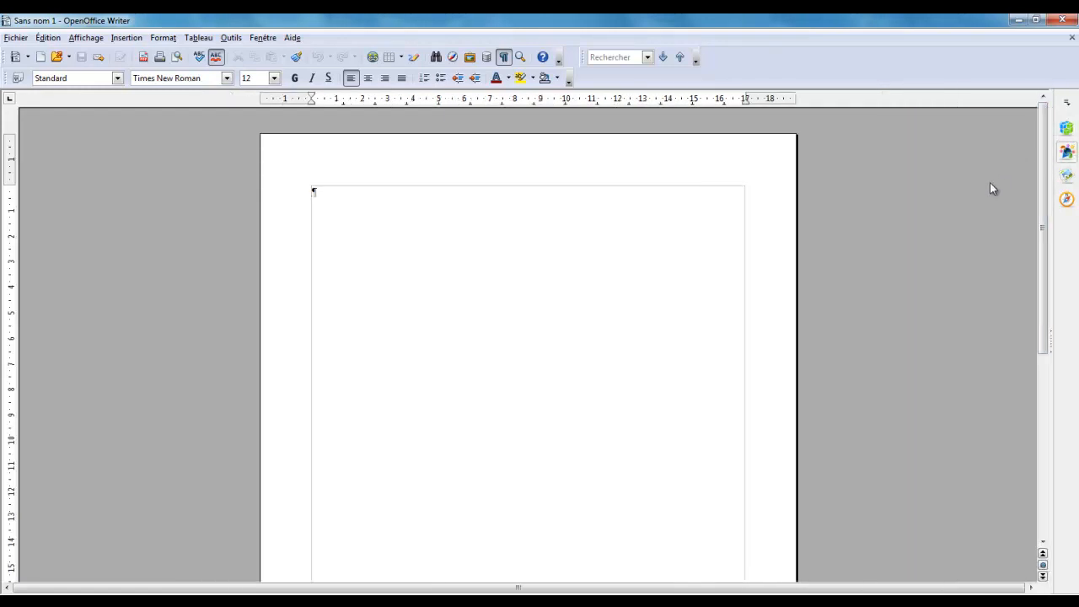
Display the floating Styles et formatage window beside the page and list the page styles in it
key(F11)
drag(982, 160, 991, 124)
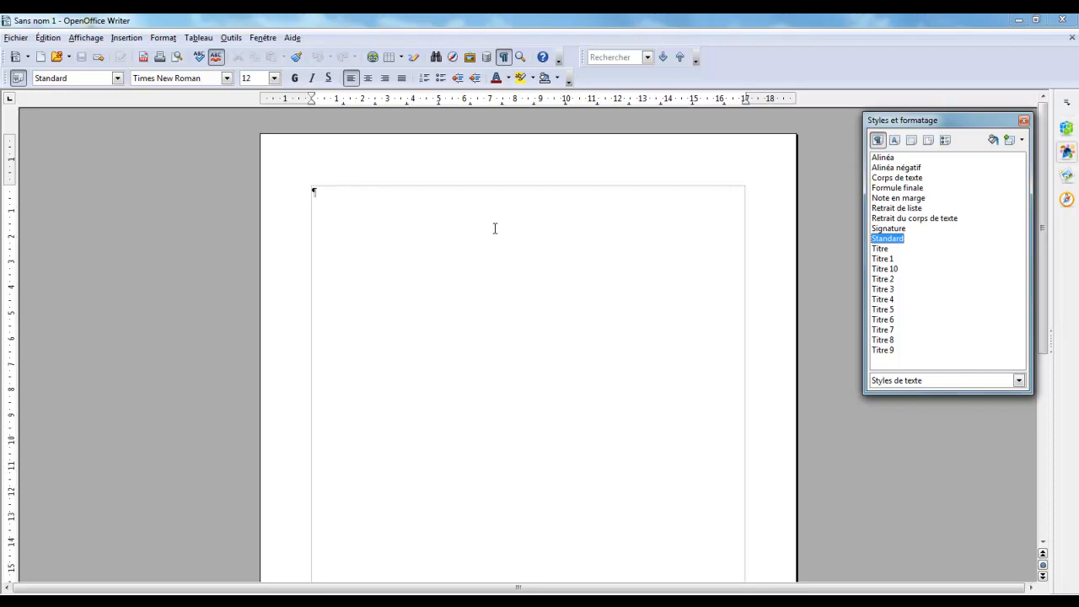
click(930, 139)
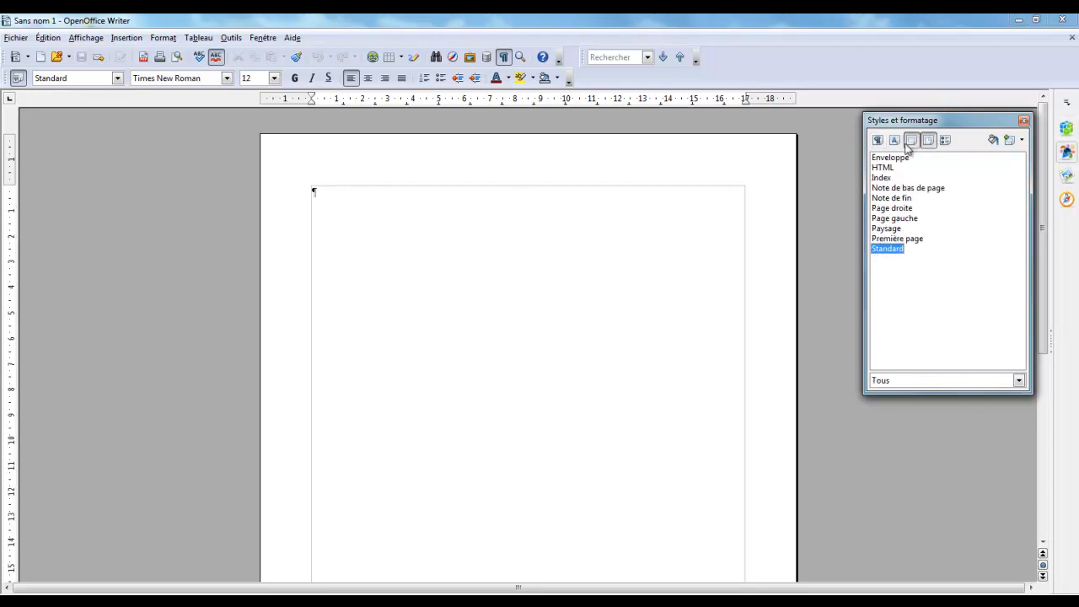
Define a new page style named couverture, with couverture itself as the following style
right_click(914, 290)
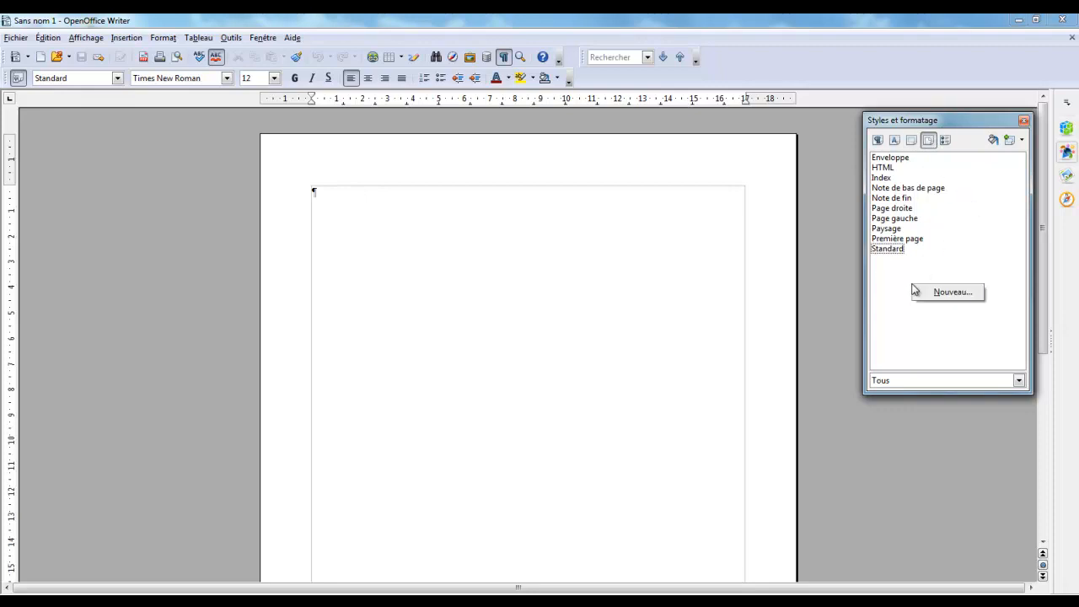
click(944, 293)
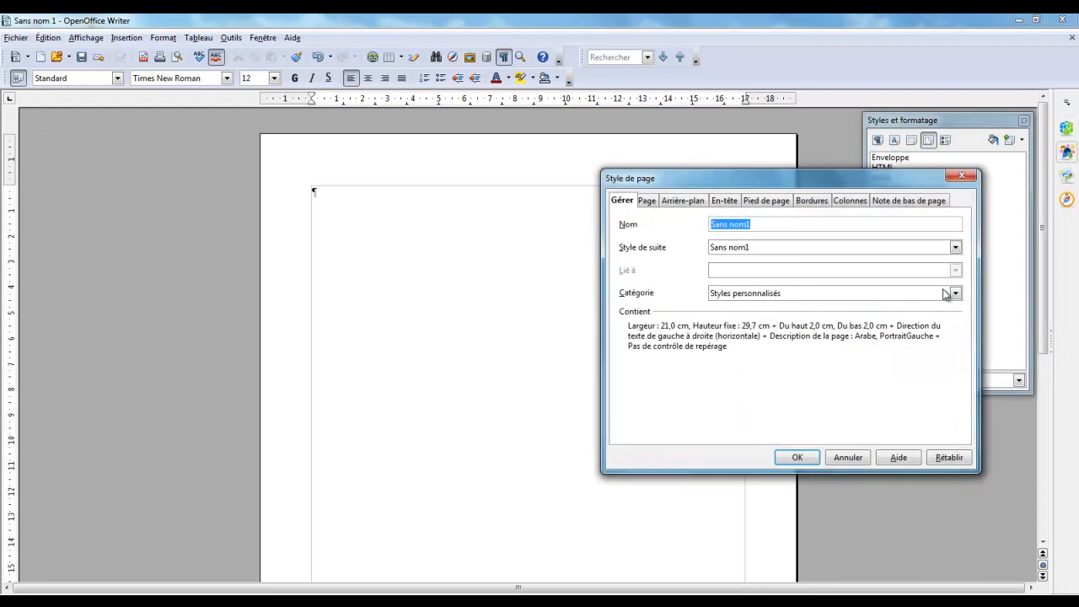
text(COUB)
key(BackSpace)
key(BackSpace)
key(BackSpace)
key(BackSpace)
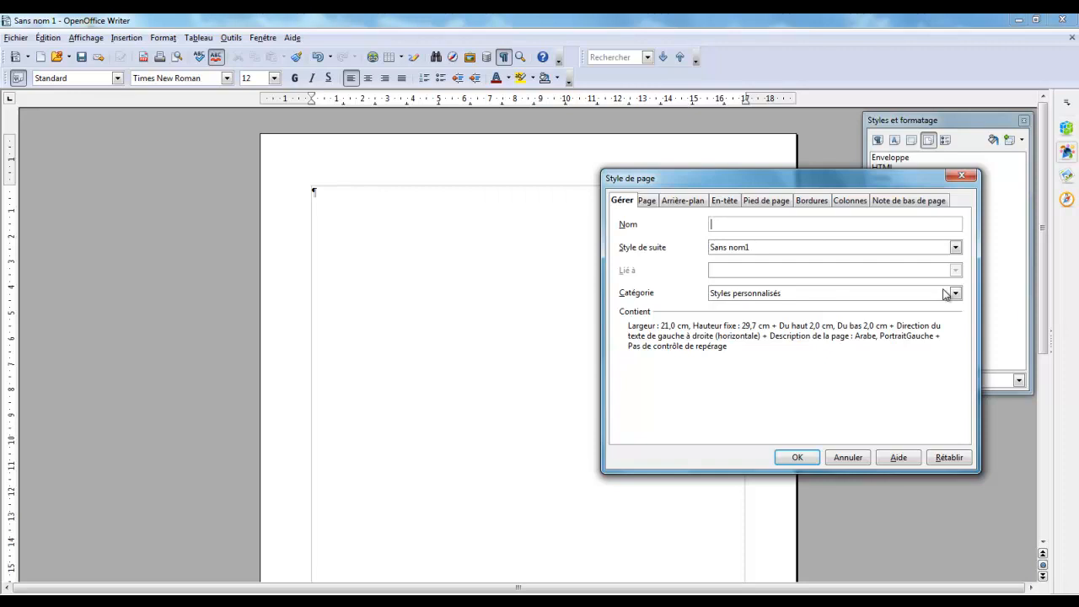
text(couverture)
click(748, 248)
click(749, 248)
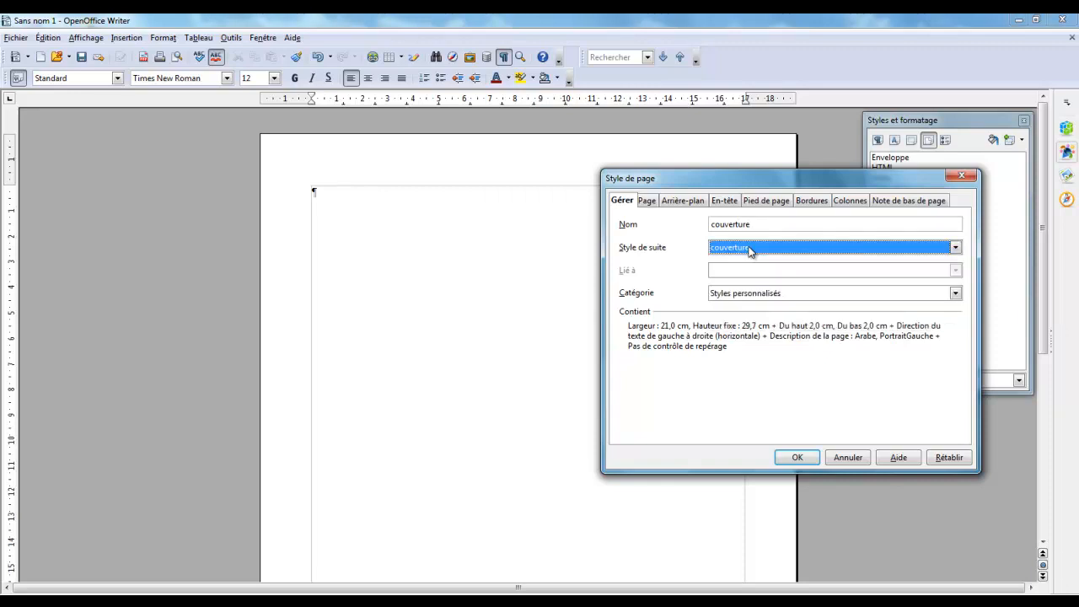
Set all four margins of the couverture page style to 0 cm and apply them despite the print-area limits
click(647, 201)
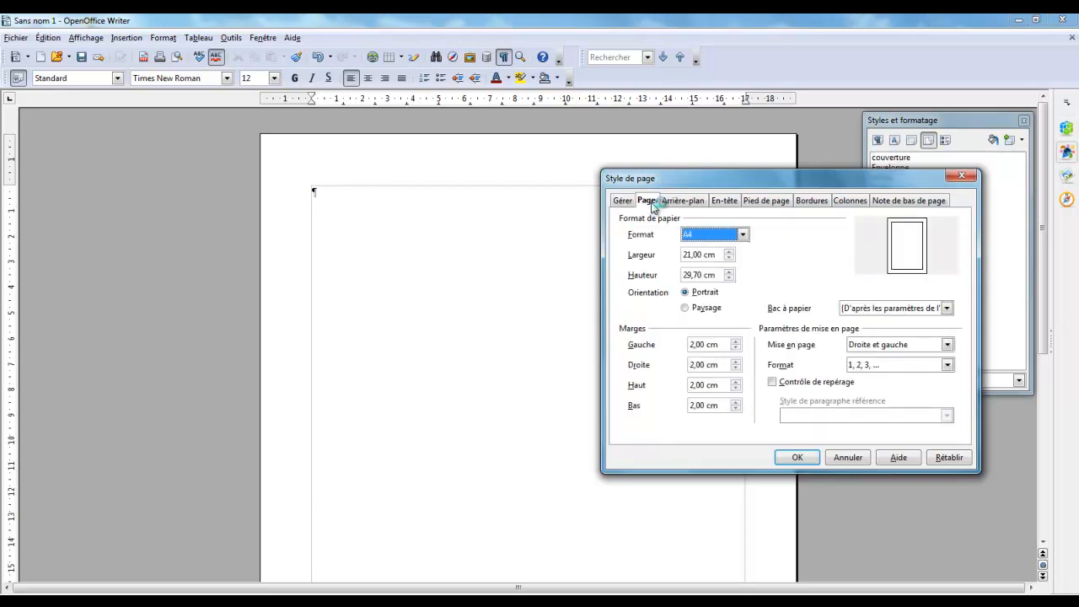
click(716, 345)
drag(716, 345, 668, 347)
text(0)
key(Tab)
text(0)
key(Tab)
text(0)
key(Tab)
text(0)
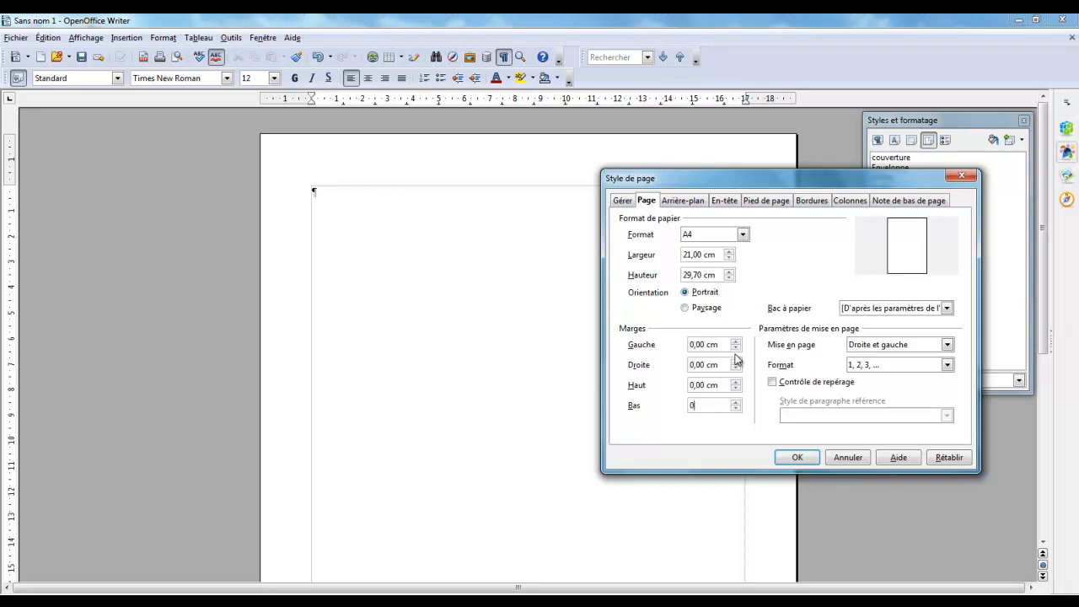
click(797, 457)
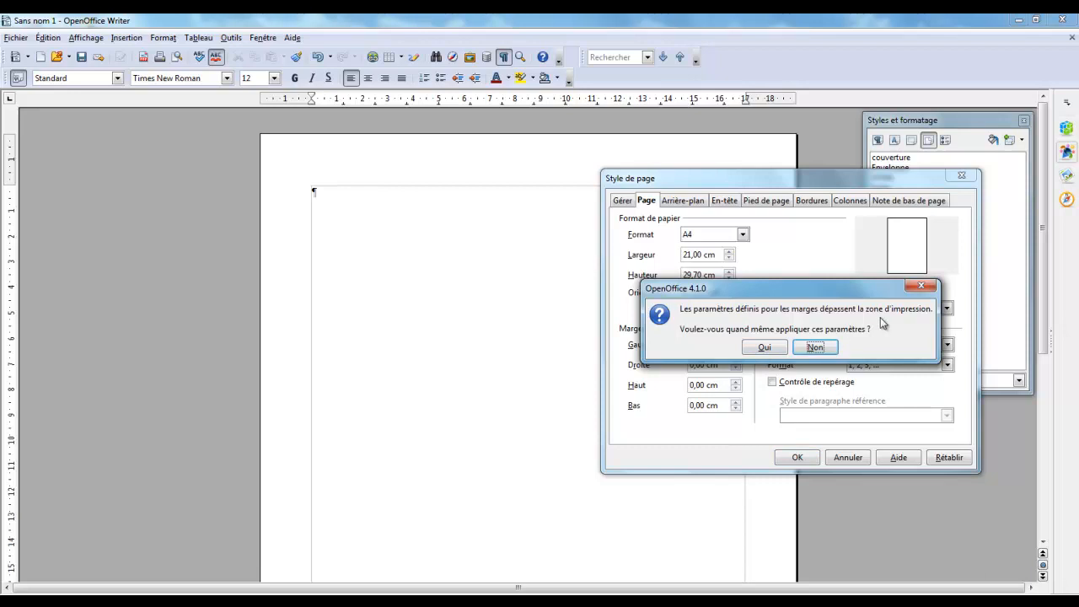
click(765, 348)
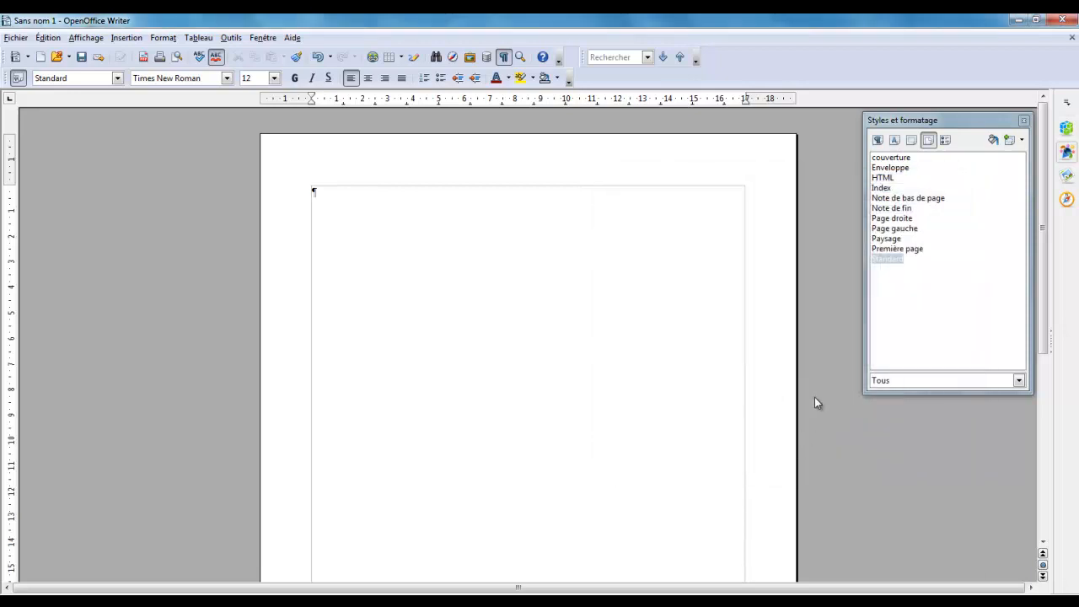
Create a new page style named mentions that is followed by itself, keeping the default page settings
right_click(932, 279)
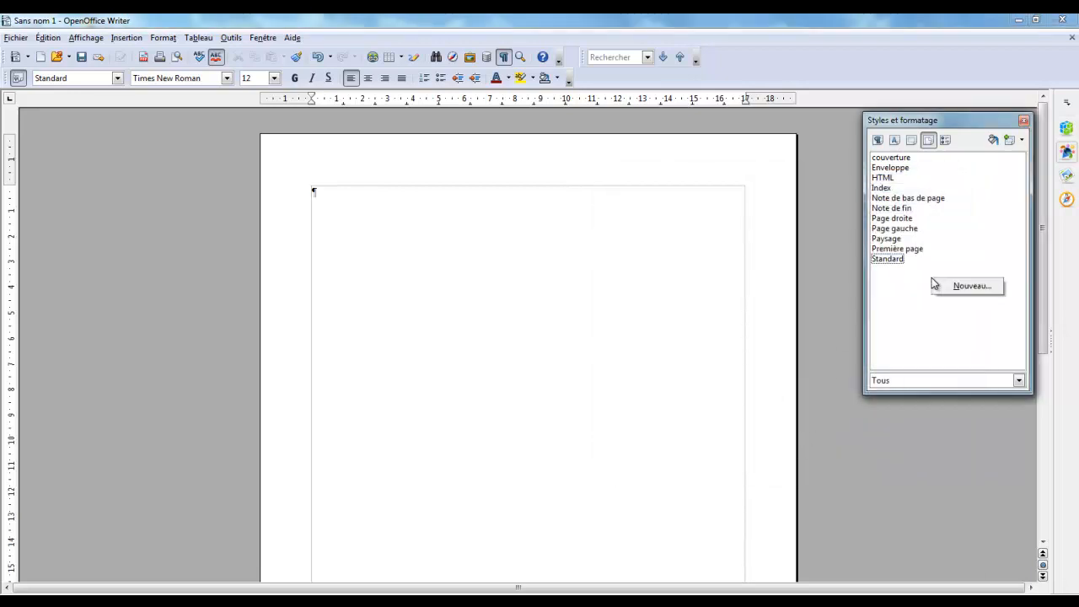
click(969, 297)
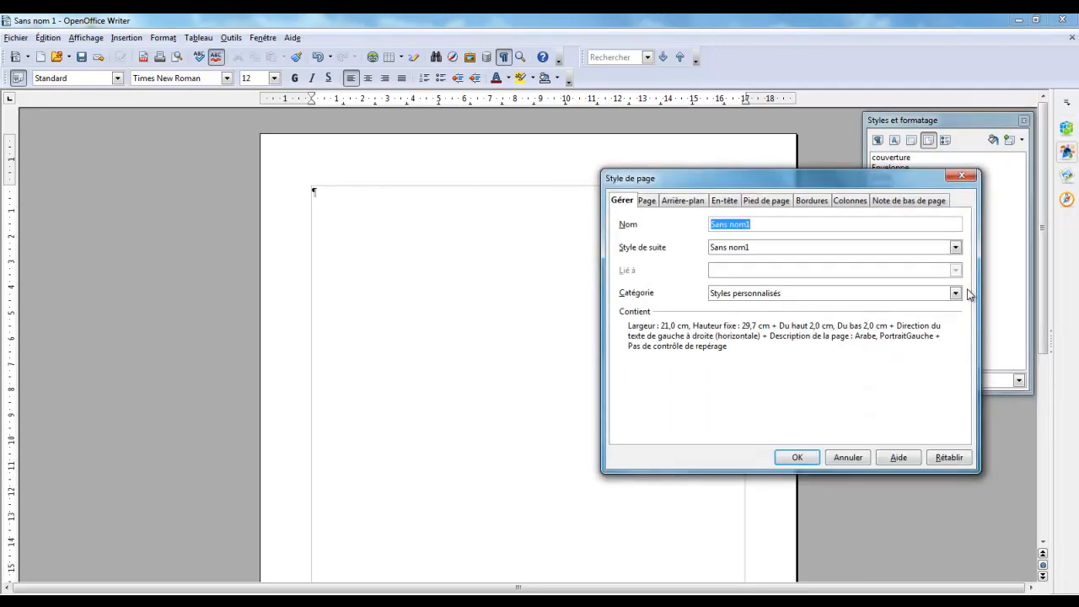
text(mentions)
key(Tab)
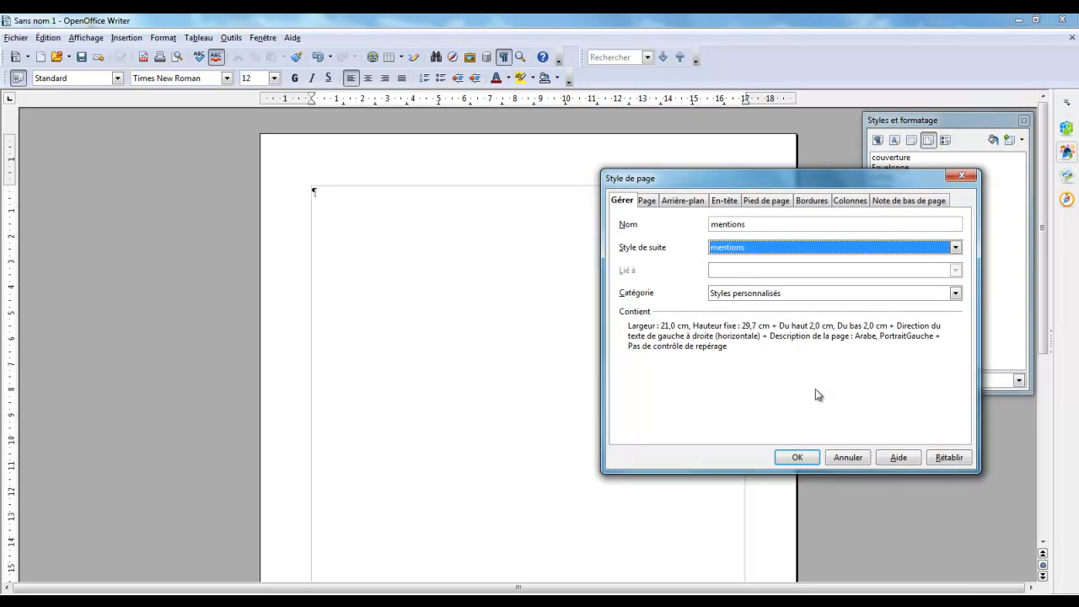
click(797, 457)
Create a new page style named sommaire, with sommaire as its following style
right_click(915, 308)
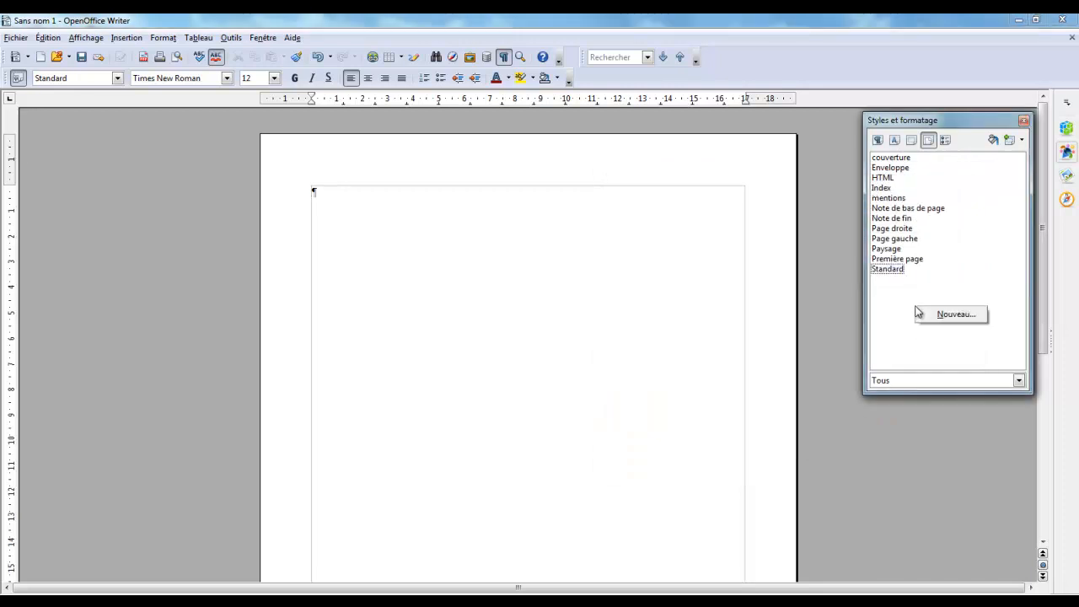
click(969, 316)
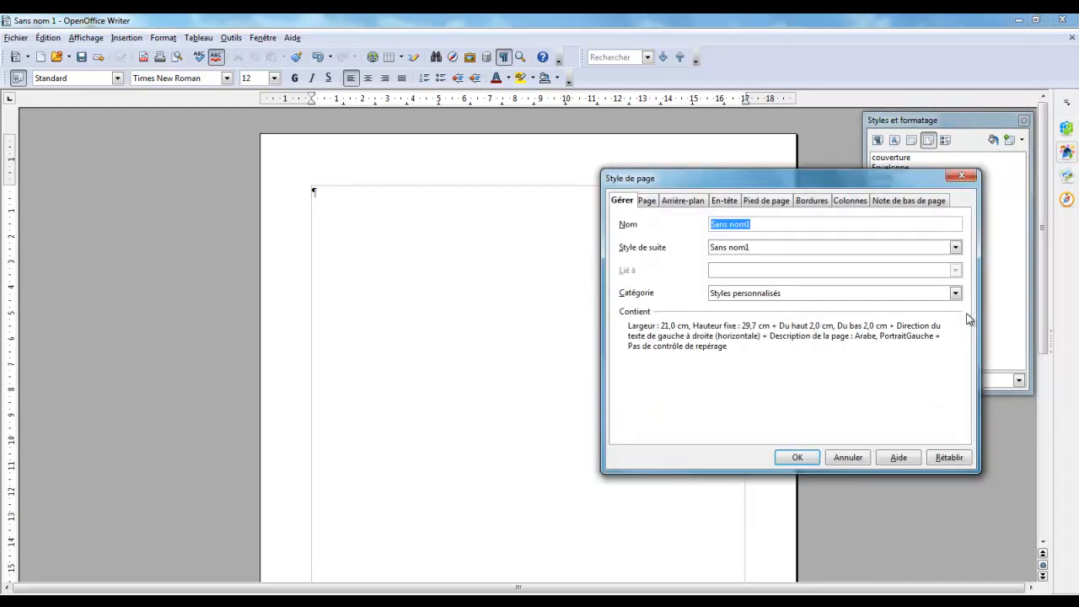
text(sommaire)
key(Tab)
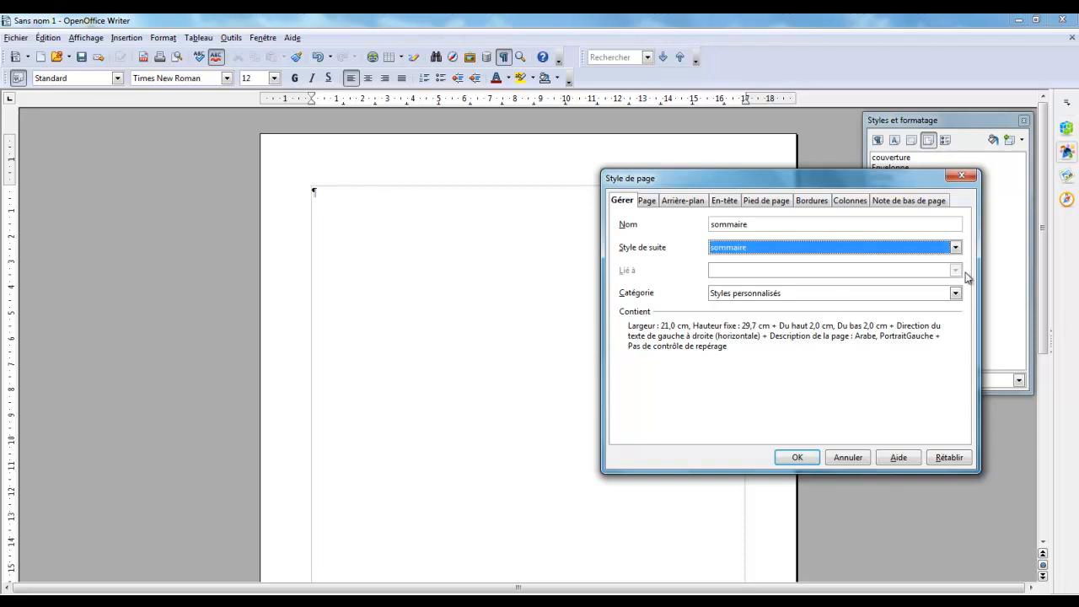
click(955, 248)
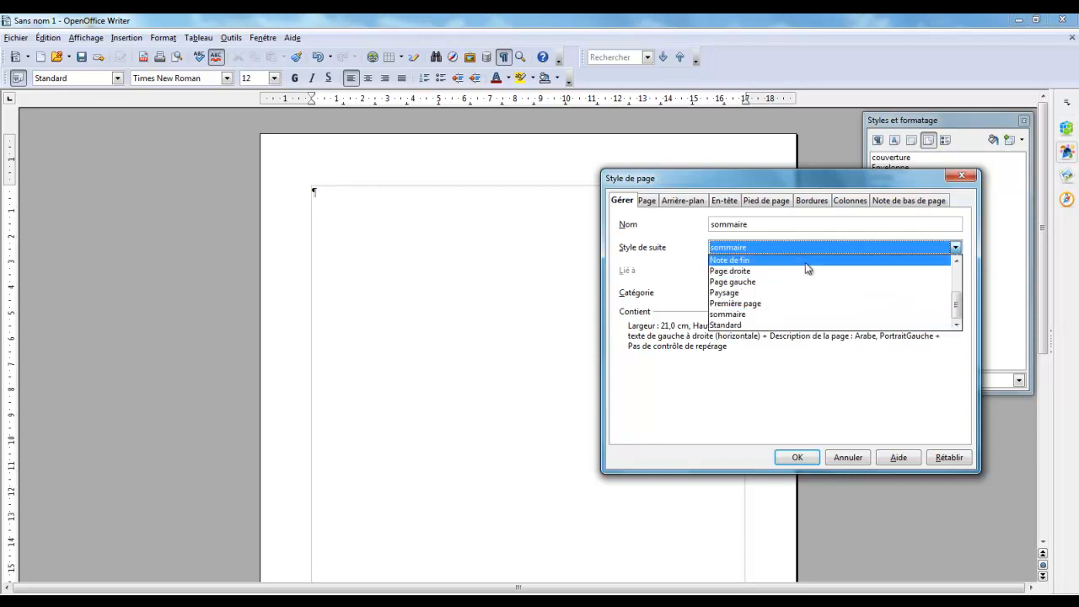
click(741, 314)
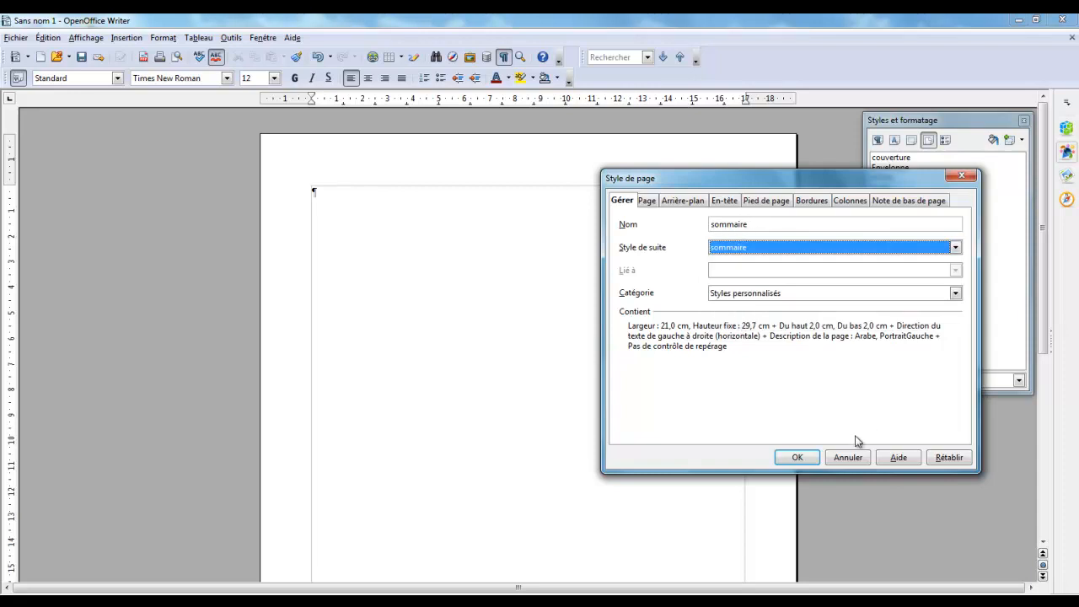
click(797, 458)
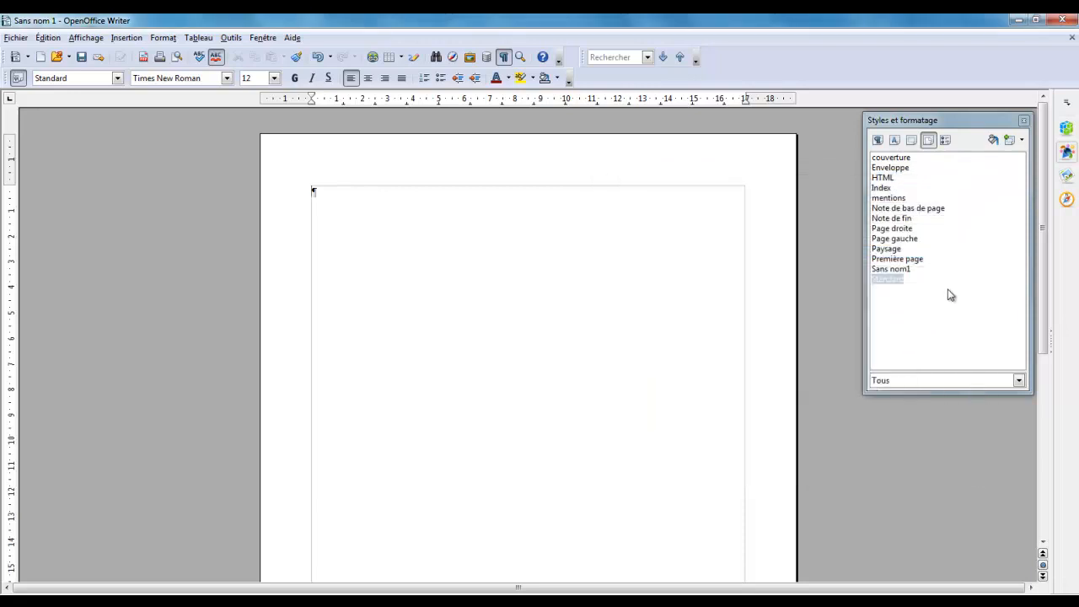
Create a new page style named contenu, with contenu as its following style
right_click(939, 298)
click(978, 307)
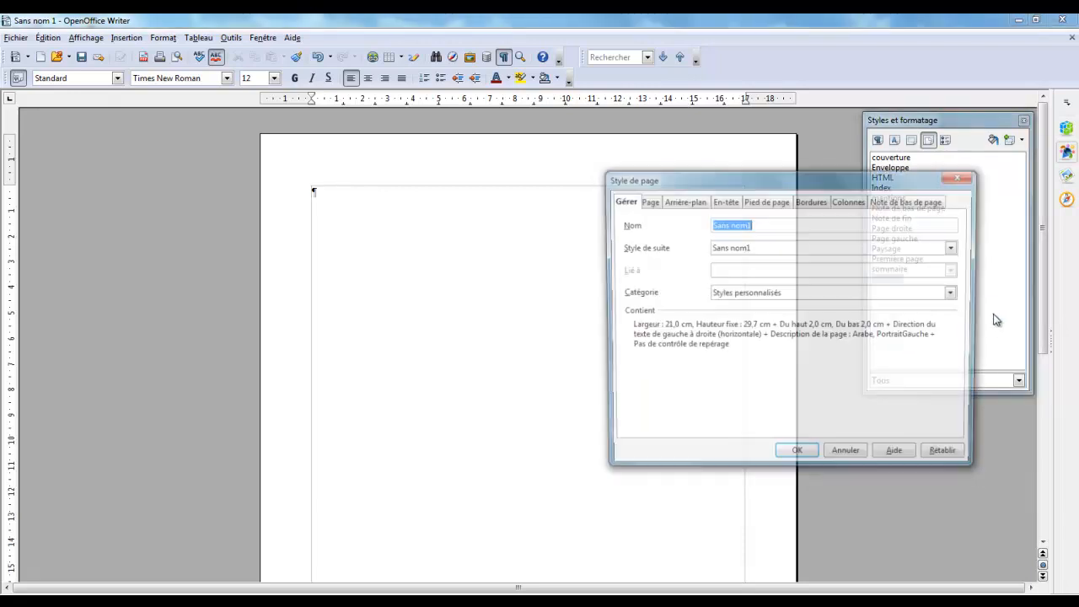
text(contenu)
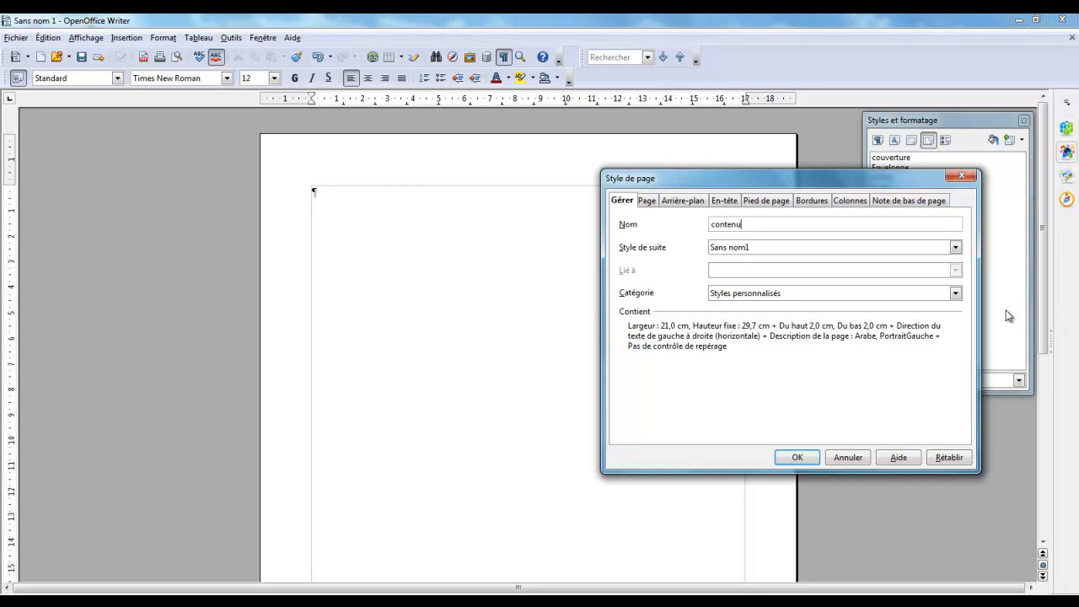
key(Tab)
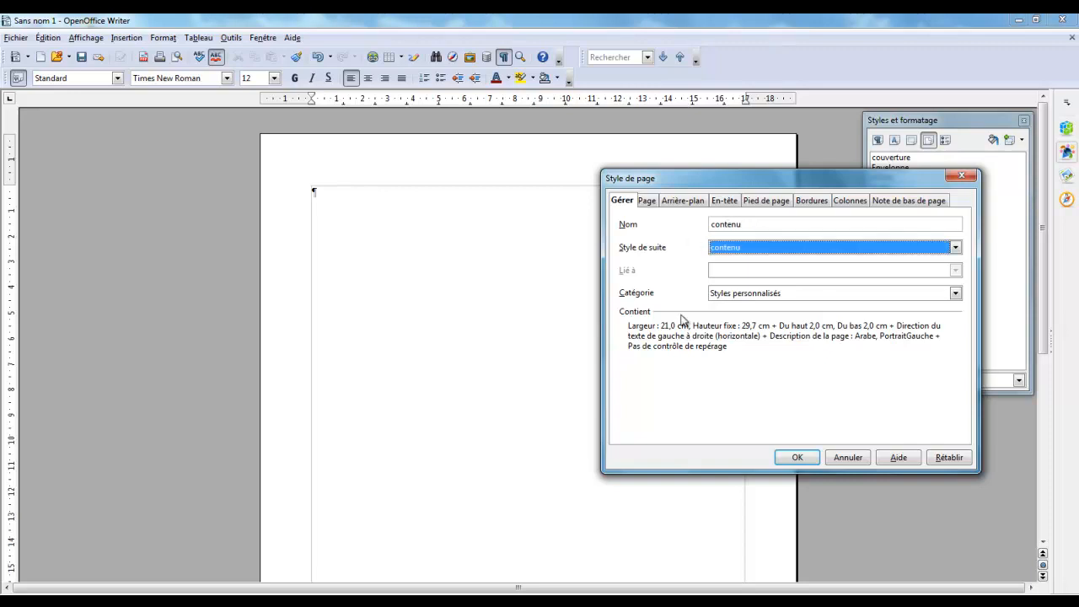
click(797, 457)
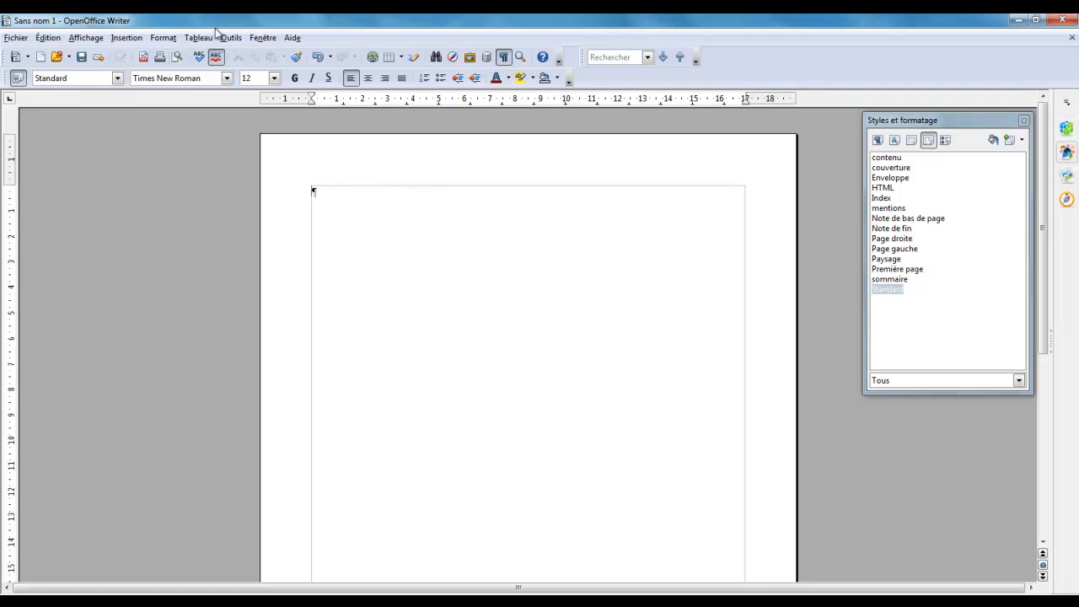
Insert a page break after the first page that starts a new page in the mentions style
click(128, 40)
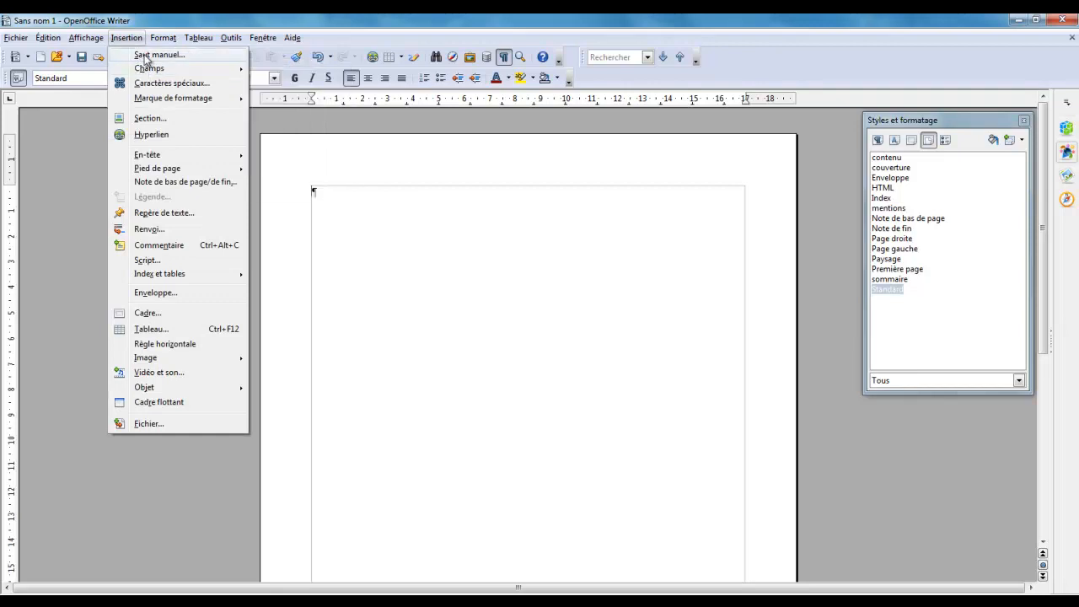
click(143, 55)
click(793, 343)
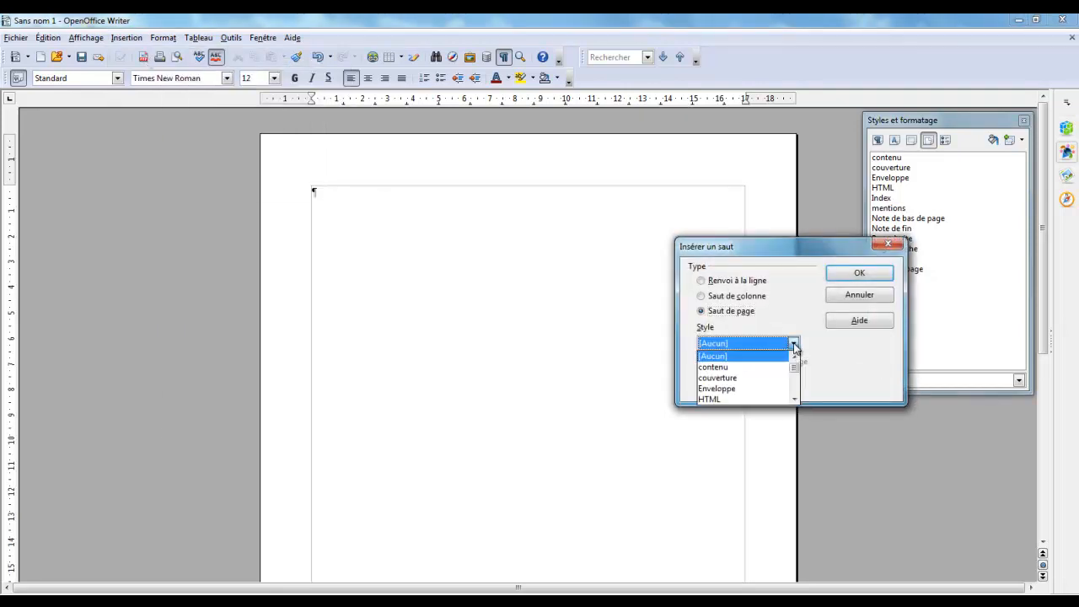
click(794, 400)
click(794, 400)
click(794, 399)
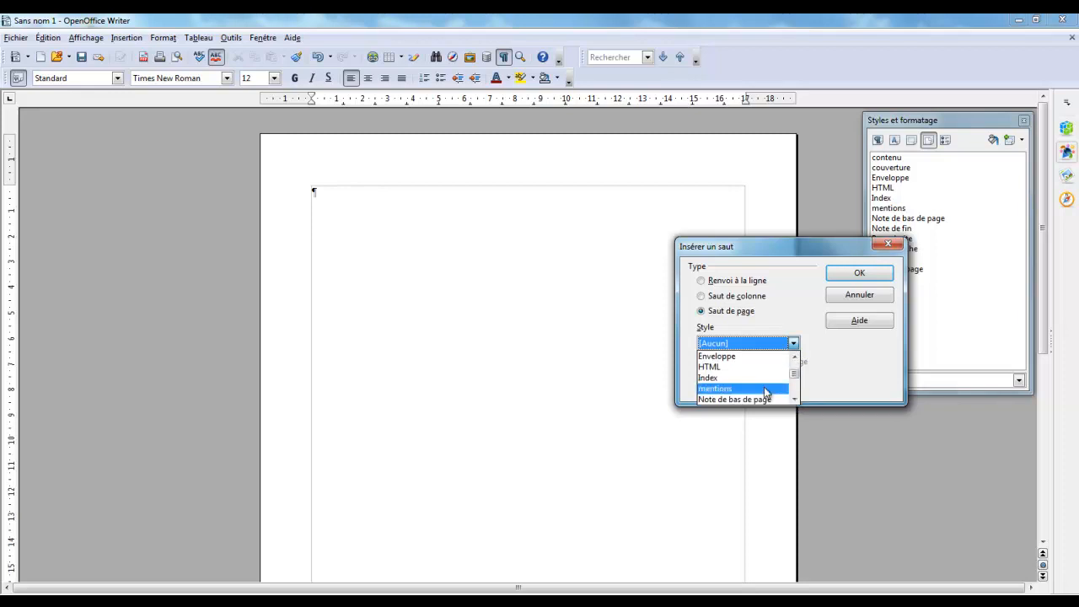
click(755, 393)
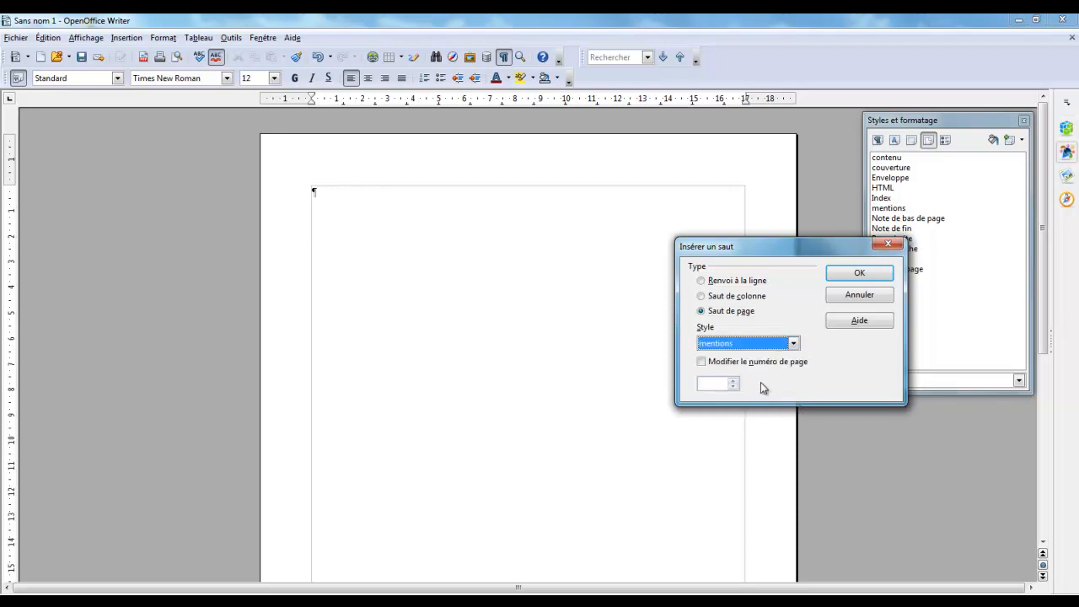
click(858, 273)
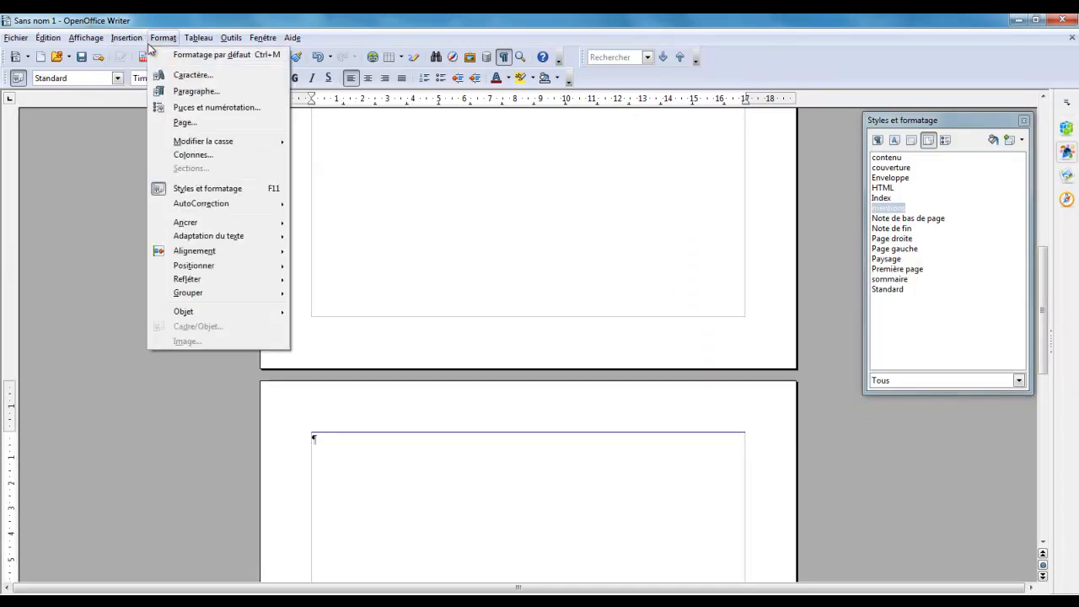
Insert a page break after the mentions page that switches to the sommaire page style
click(150, 54)
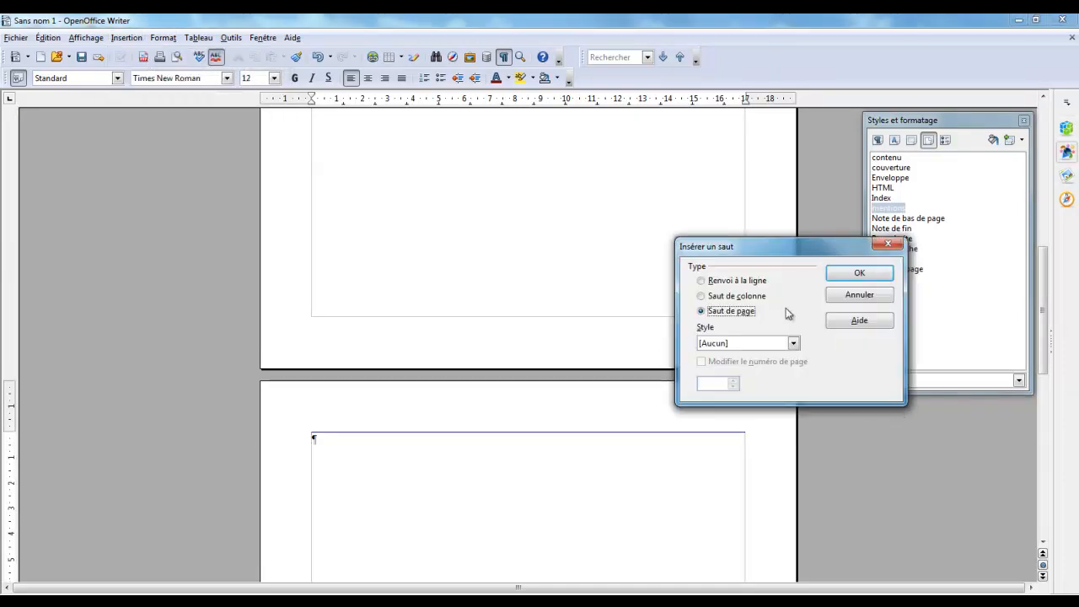
click(793, 344)
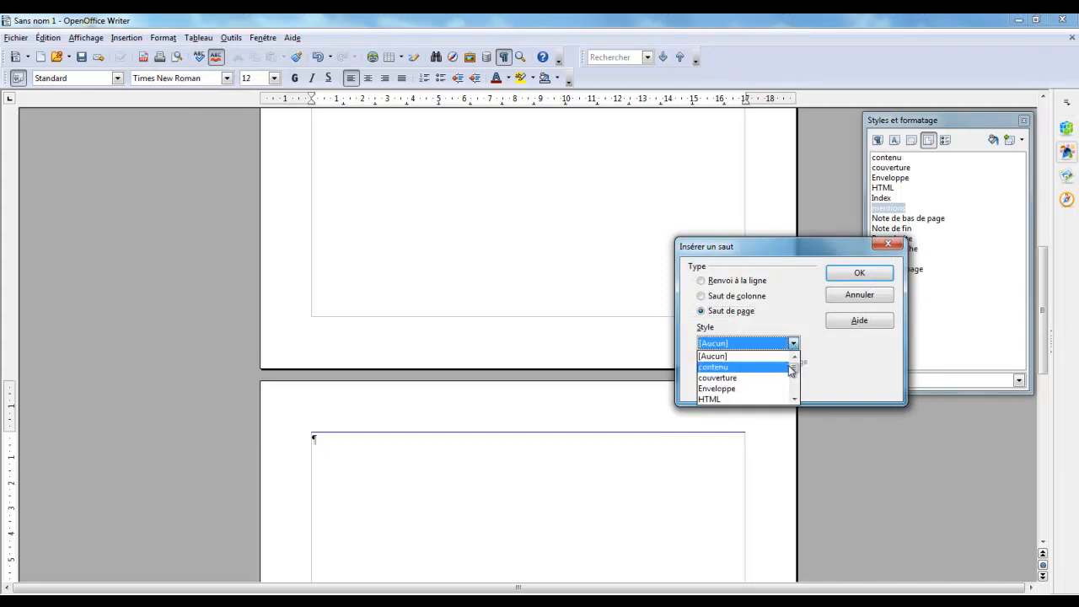
click(794, 400)
click(794, 400)
click(796, 400)
click(797, 400)
click(797, 400)
click(797, 400)
click(796, 400)
click(797, 400)
click(797, 400)
click(745, 389)
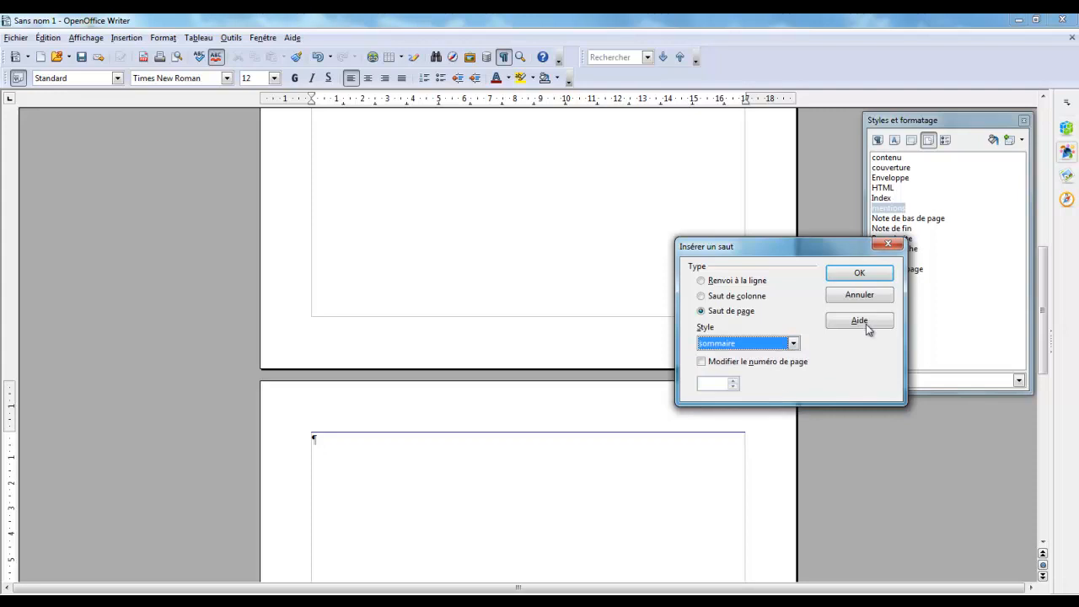
click(859, 273)
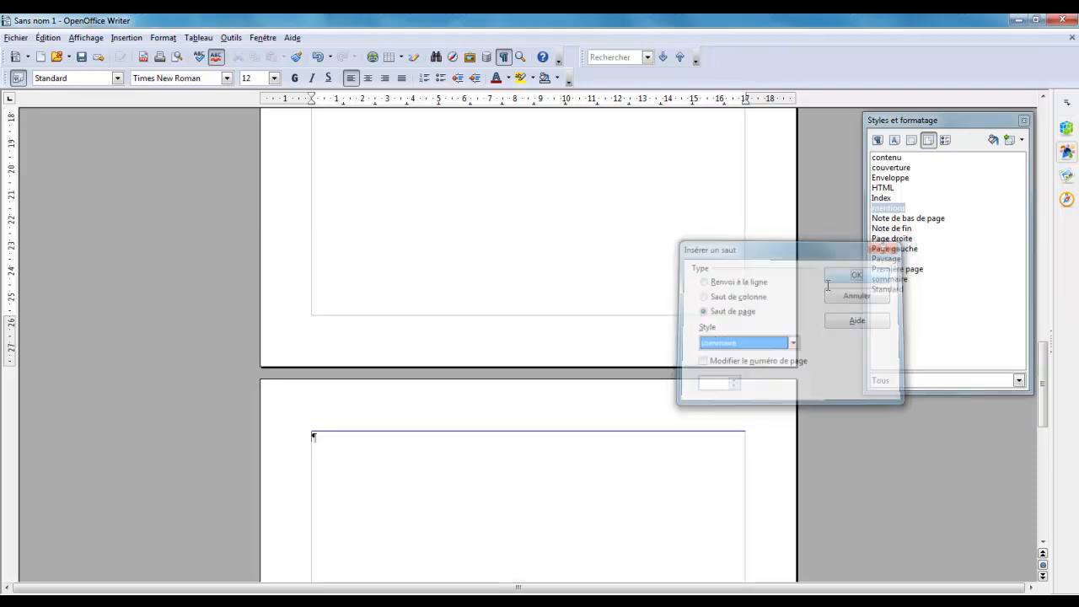
Insert a page break after the sommaire page using the contenu style, with page numbering restarting at 1
click(127, 37)
click(147, 51)
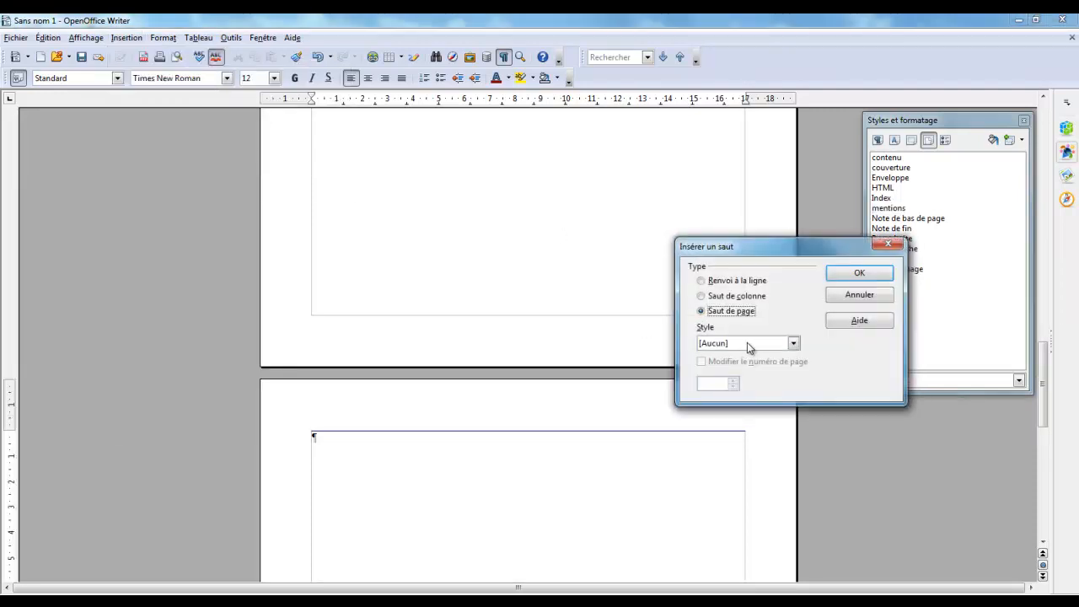
click(794, 344)
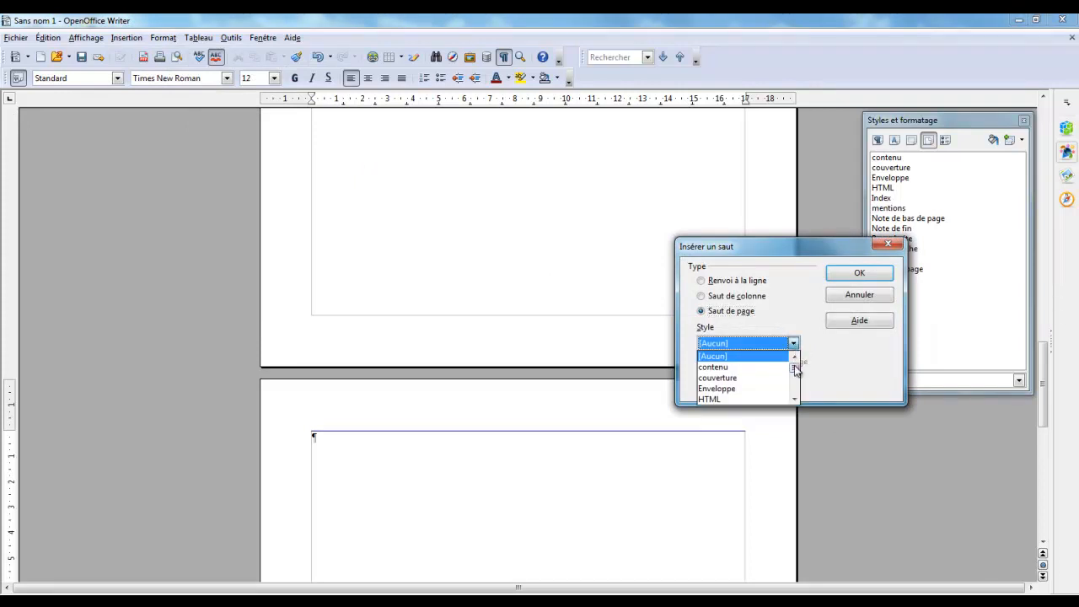
click(784, 356)
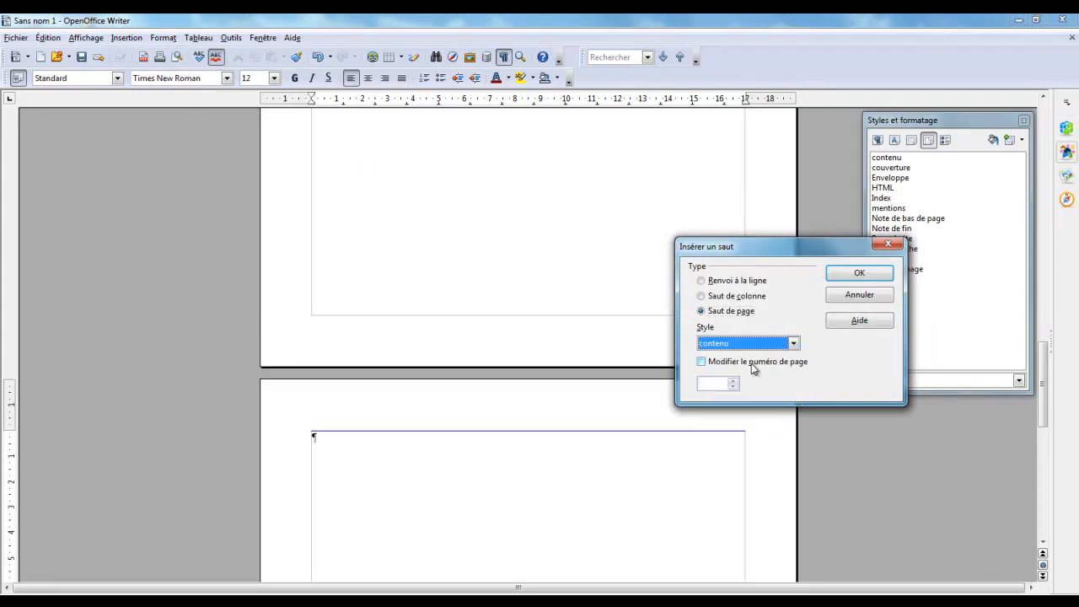
click(751, 363)
click(713, 386)
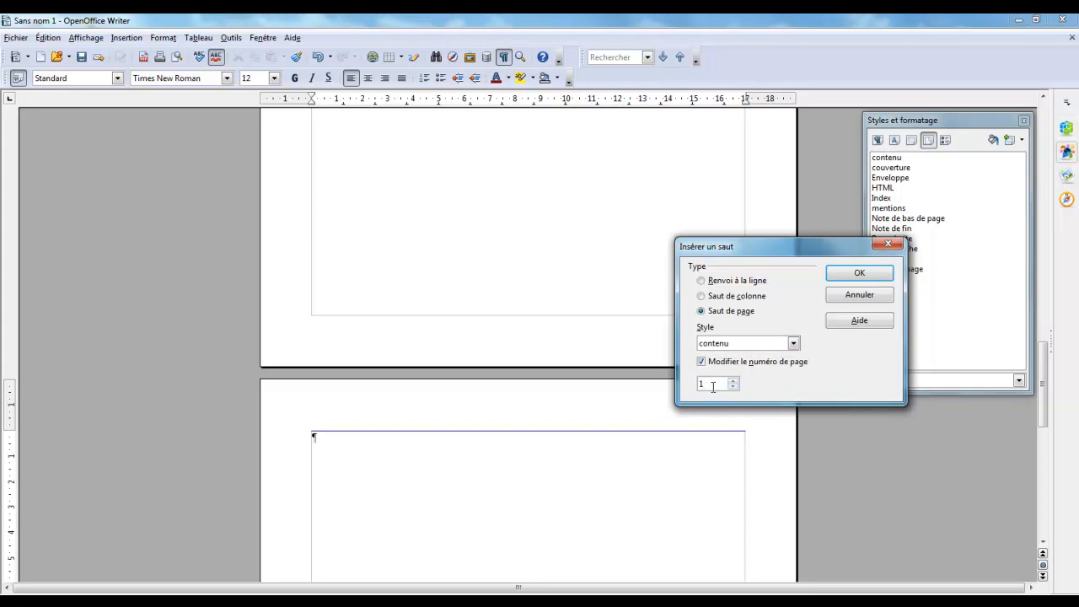
click(857, 271)
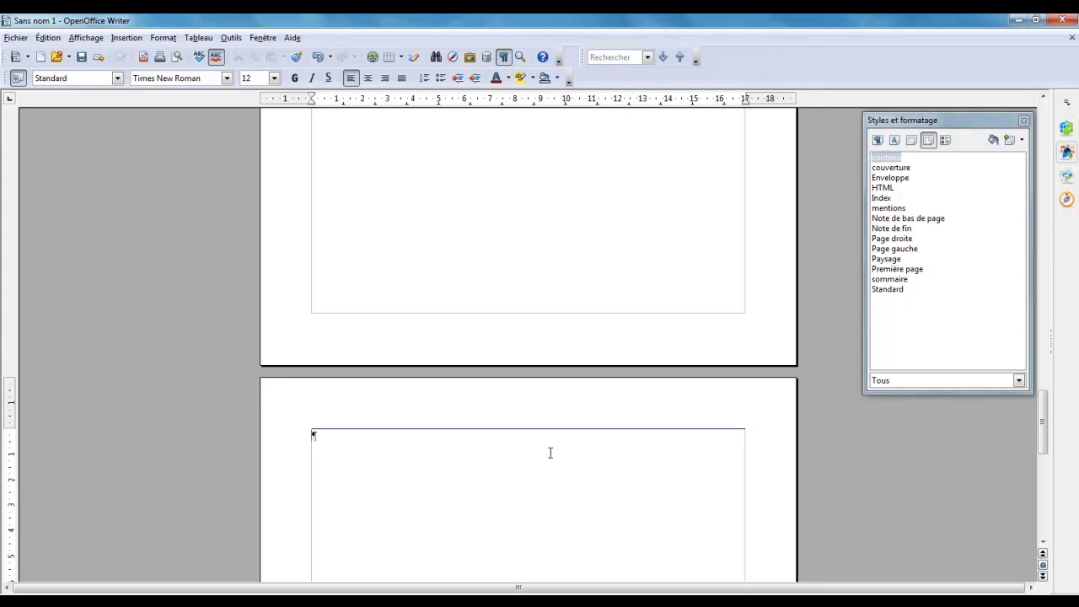
Apply the couverture page style to the first page of the document
scroll(569, 451, down, 5)
scroll(574, 449, down, 10)
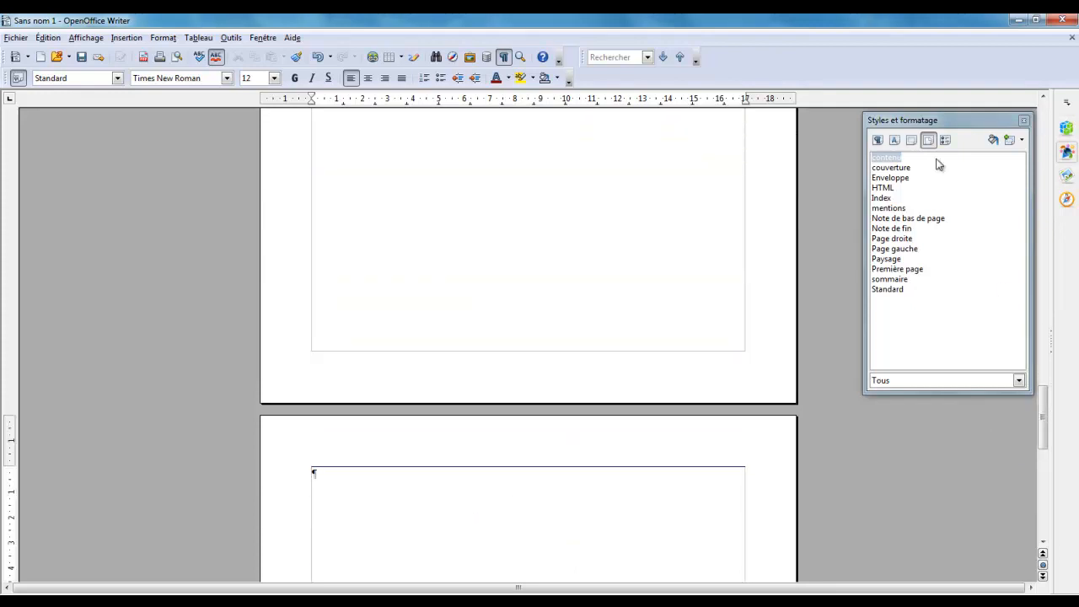
scroll(531, 294, up, 9)
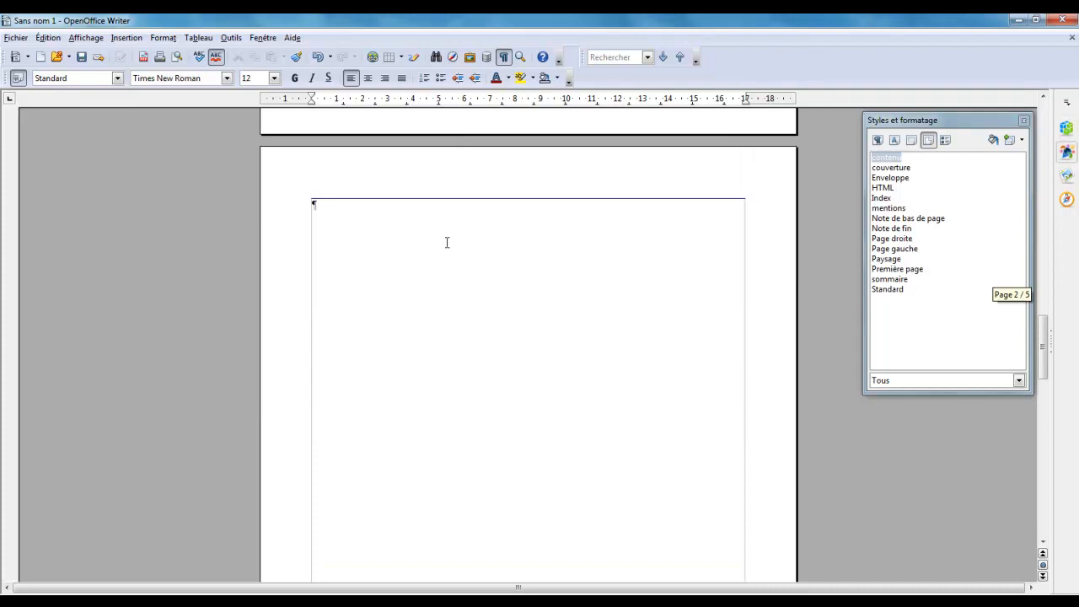
click(400, 202)
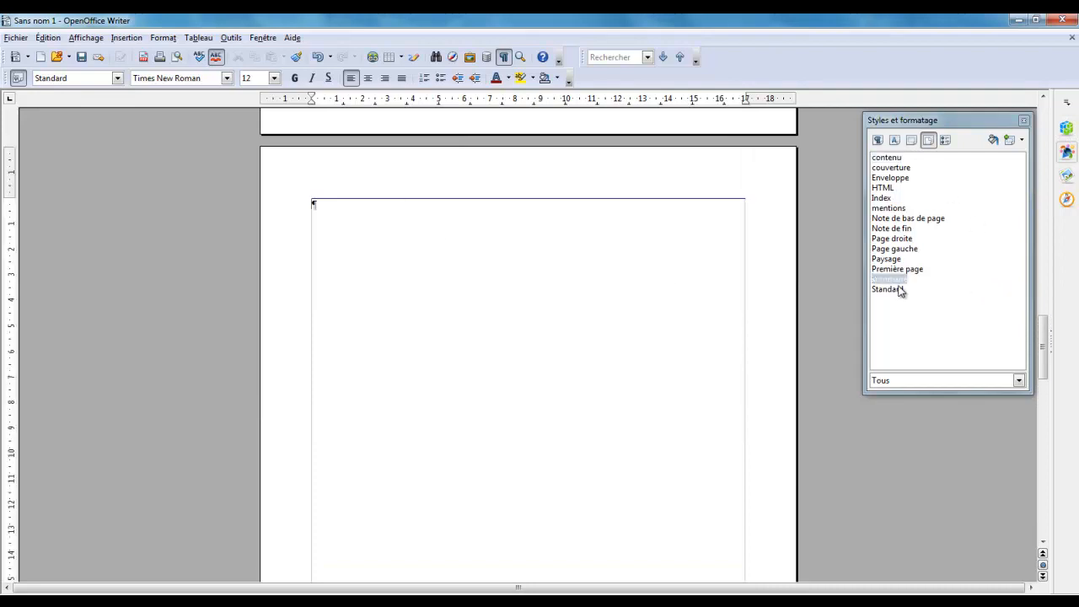
scroll(400, 267, up, 9)
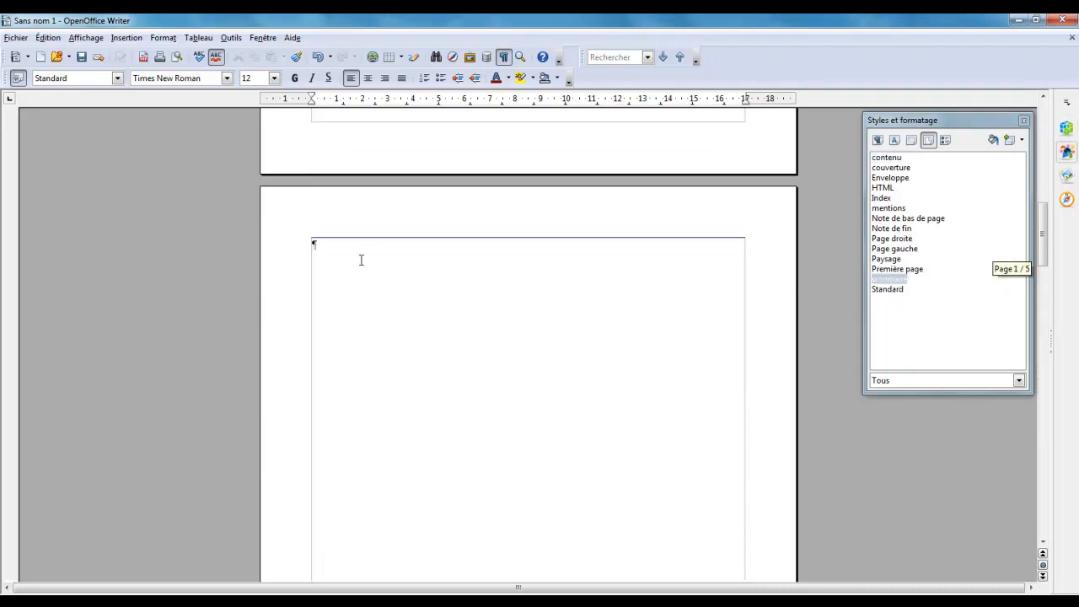
click(580, 308)
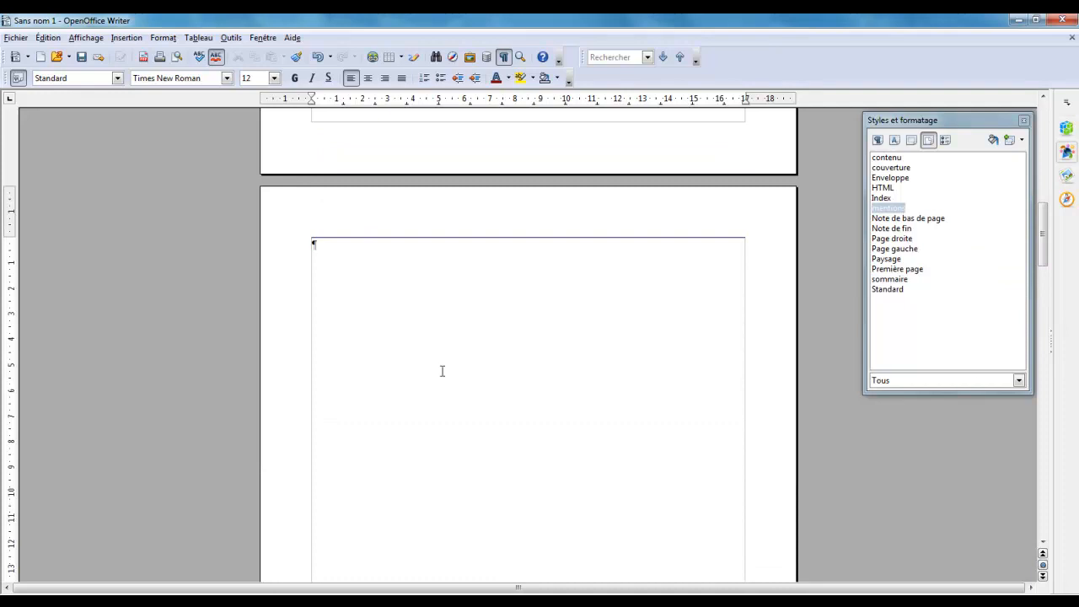
scroll(434, 374, up, 9)
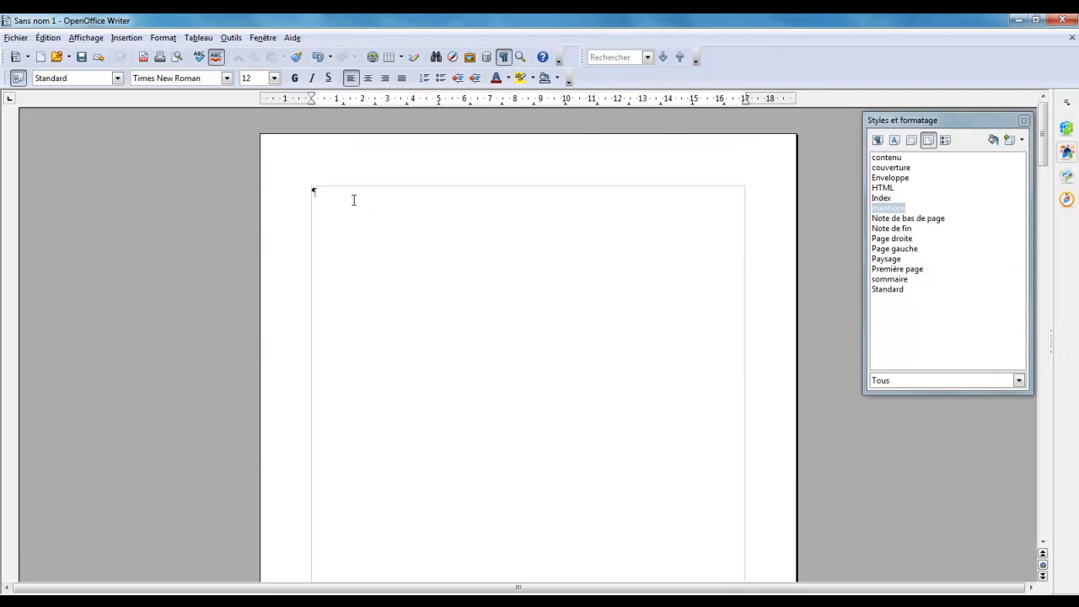
double_click(896, 168)
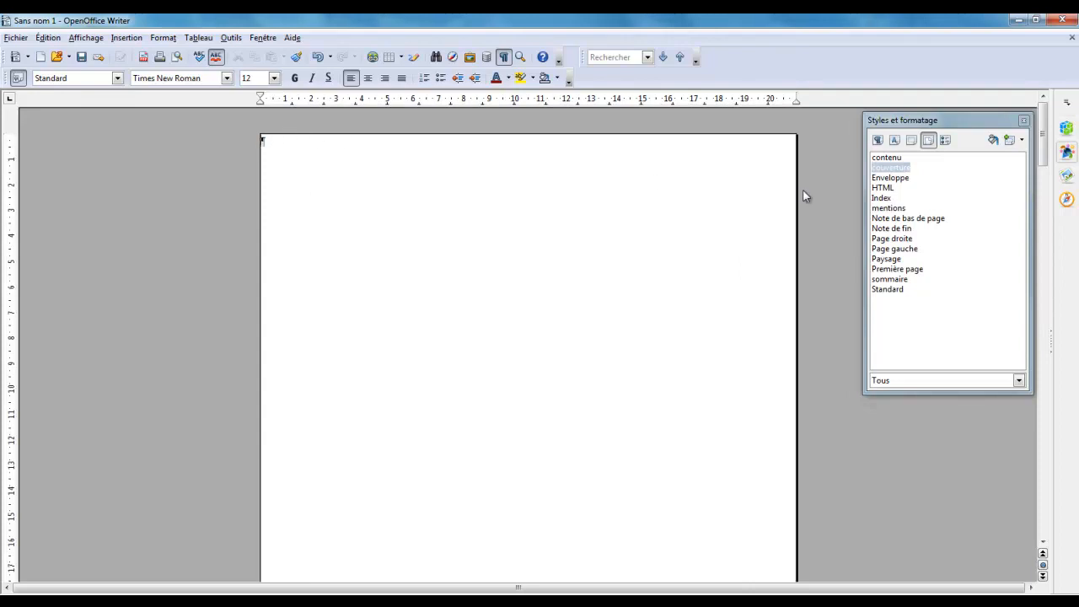
Review the pages following the cover and check which page style is assigned to each of them
scroll(751, 424, down, 10)
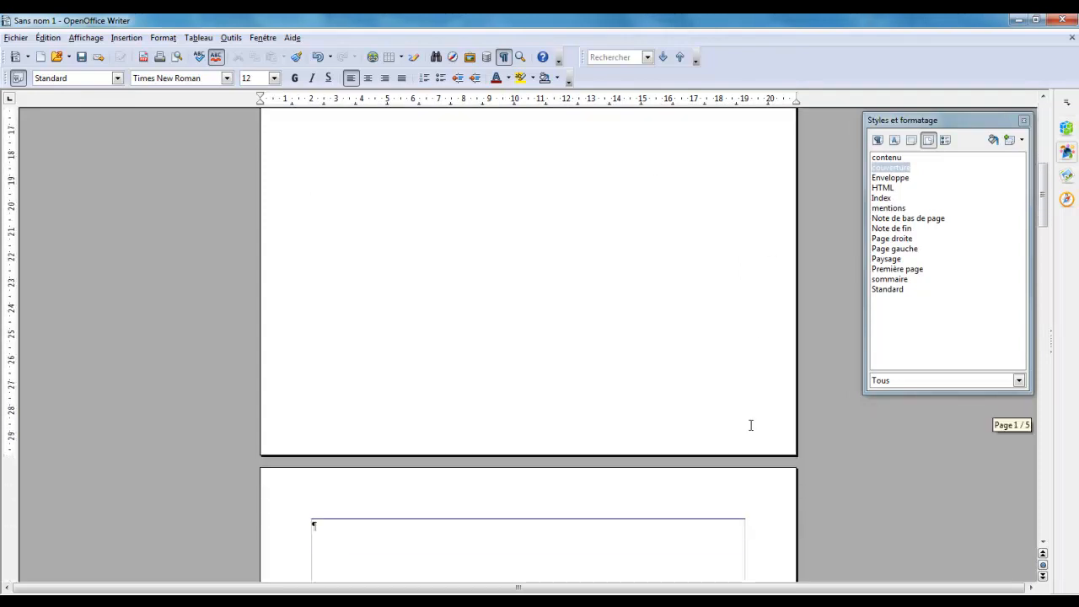
scroll(750, 424, down, 4)
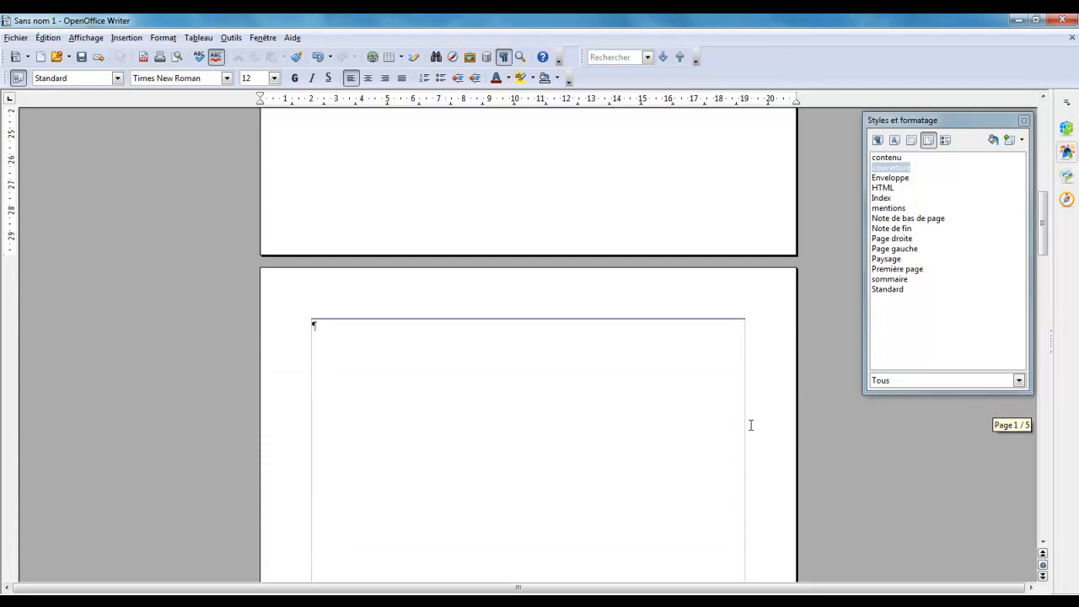
scroll(750, 425, down, 5)
scroll(476, 207, down, 16)
scroll(583, 404, down, 16)
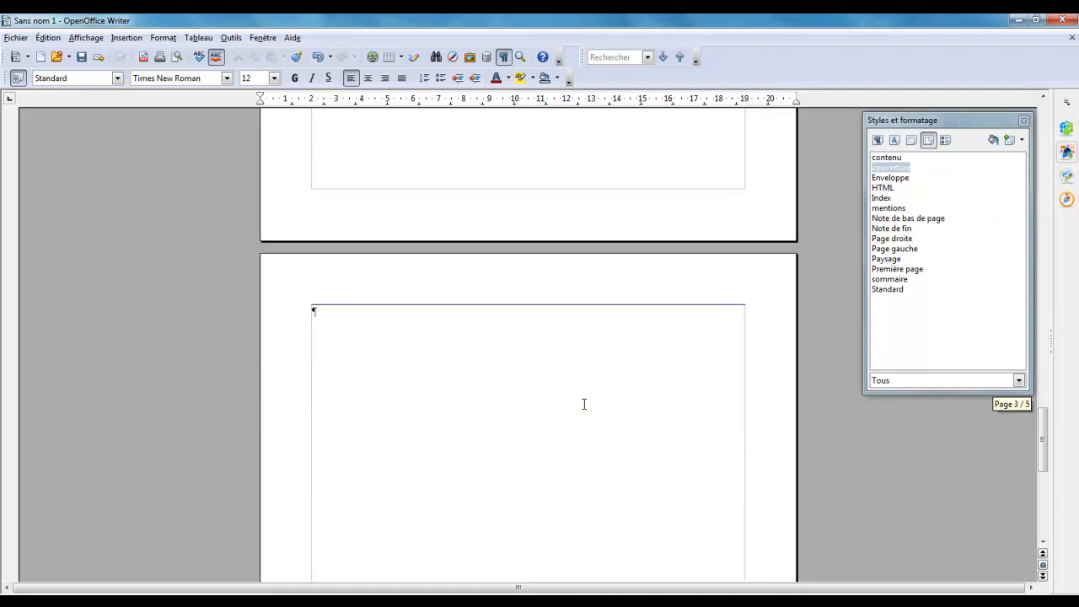
scroll(584, 404, down, 3)
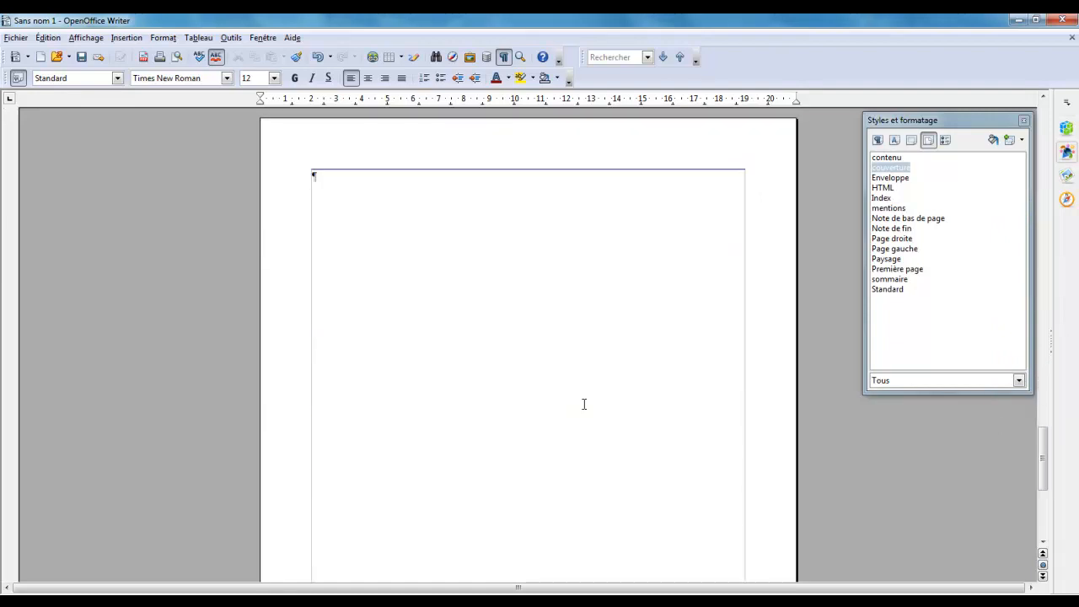
click(333, 180)
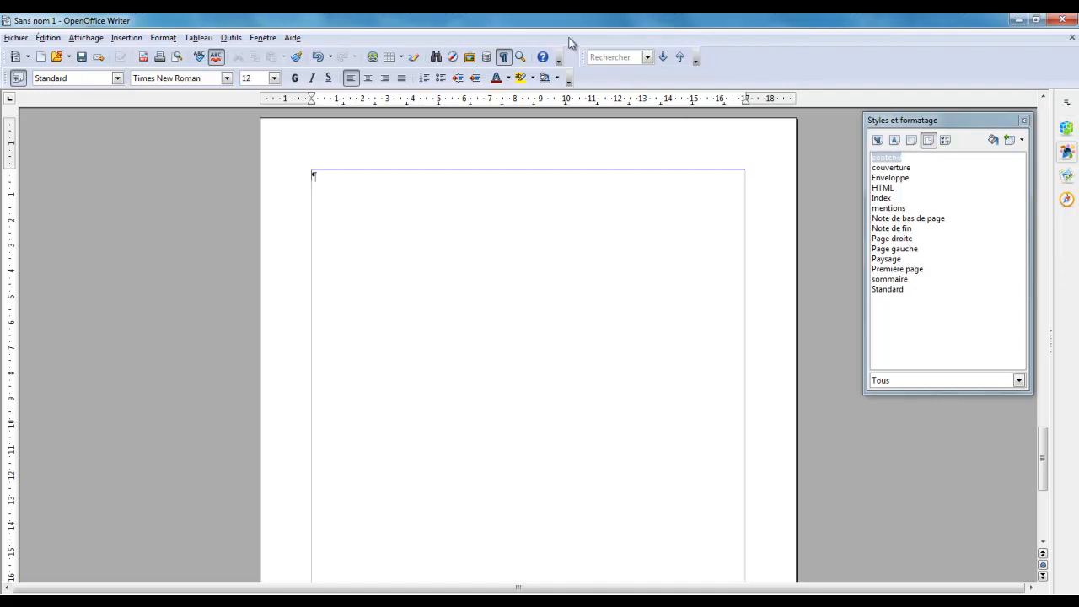
scroll(497, 287, up, 6)
scroll(496, 283, down, 6)
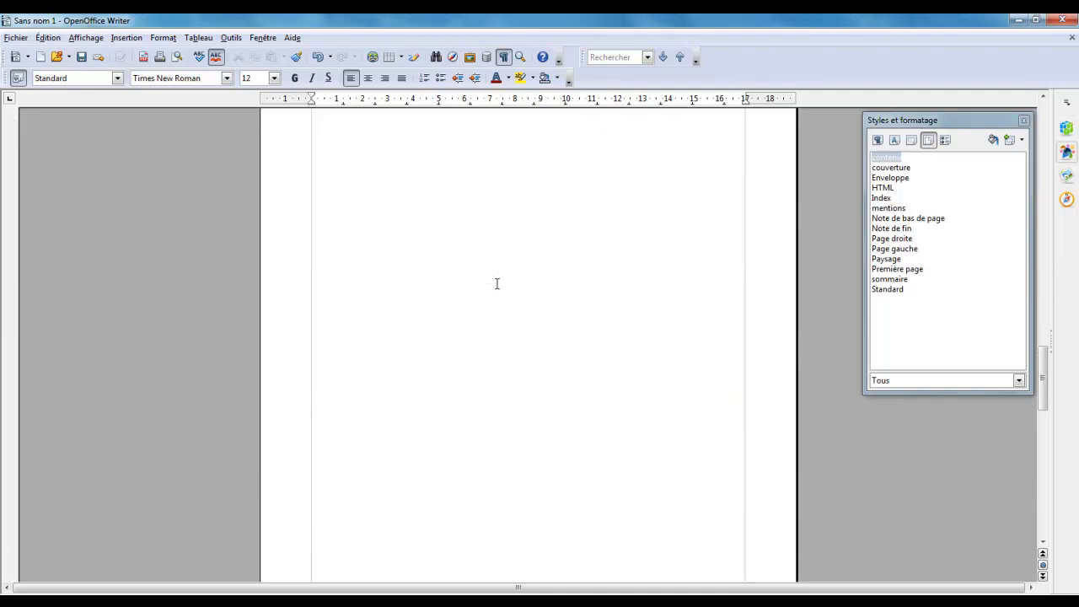
click(373, 191)
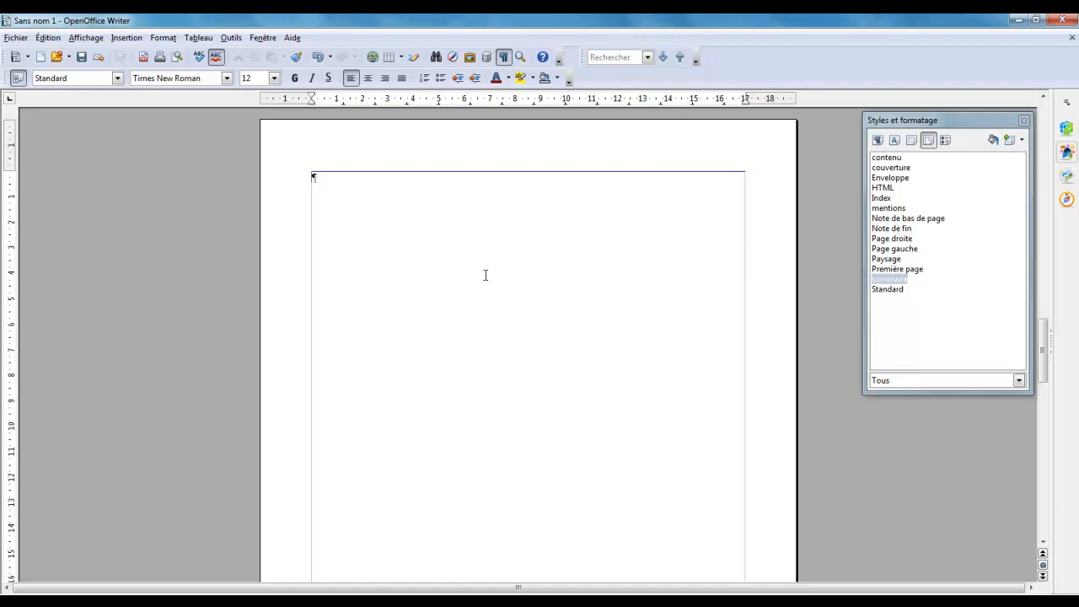
scroll(485, 275, up, 10)
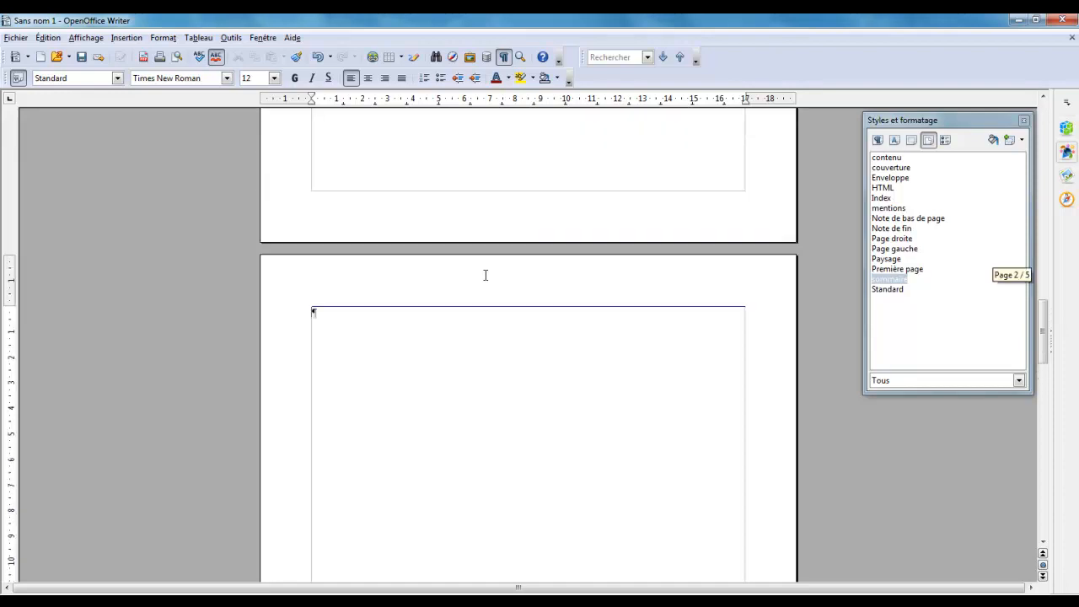
scroll(486, 275, up, 5)
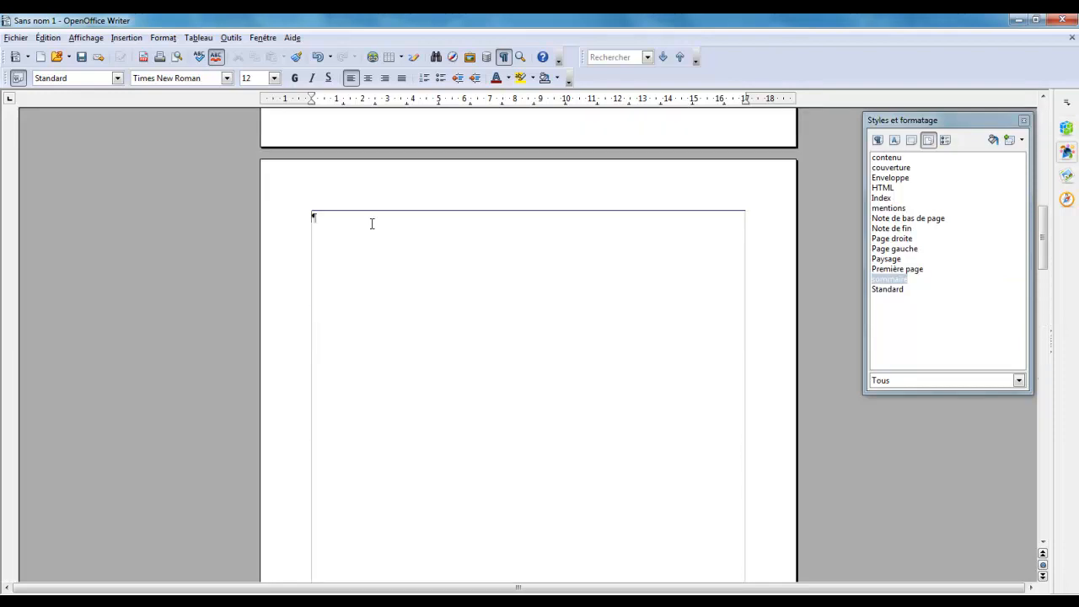
click(396, 239)
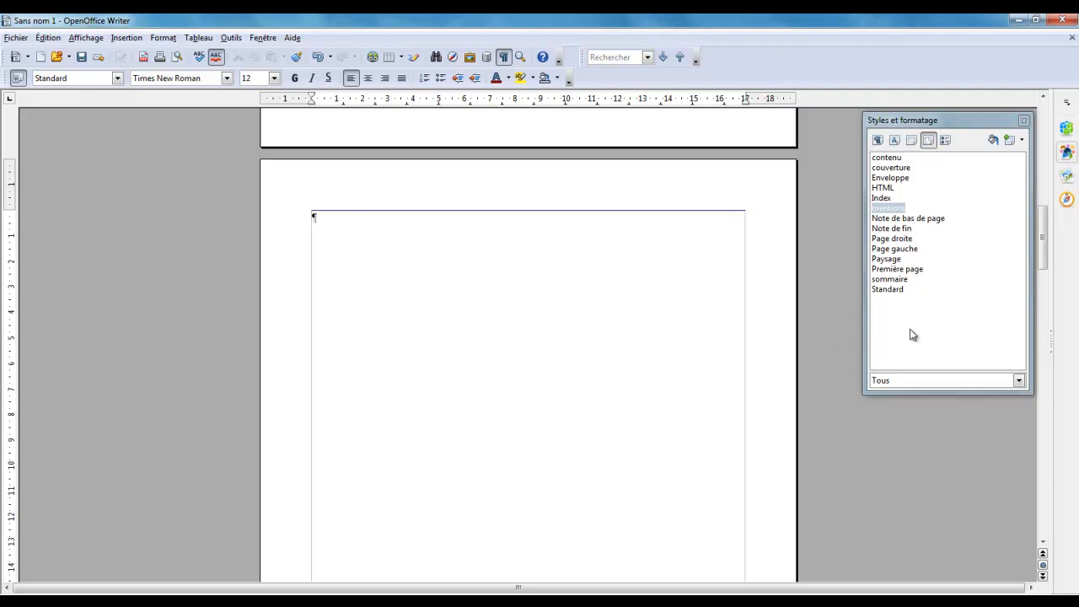
Modify the contenu page style to enable both the header and the footer
right_click(945, 322)
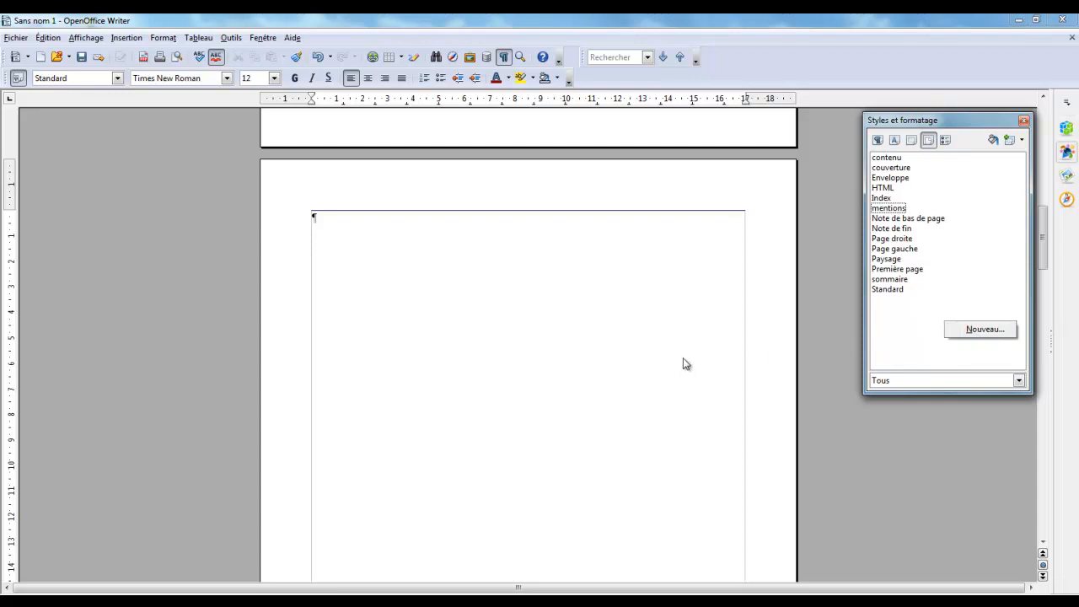
click(627, 340)
scroll(627, 341, down, 10)
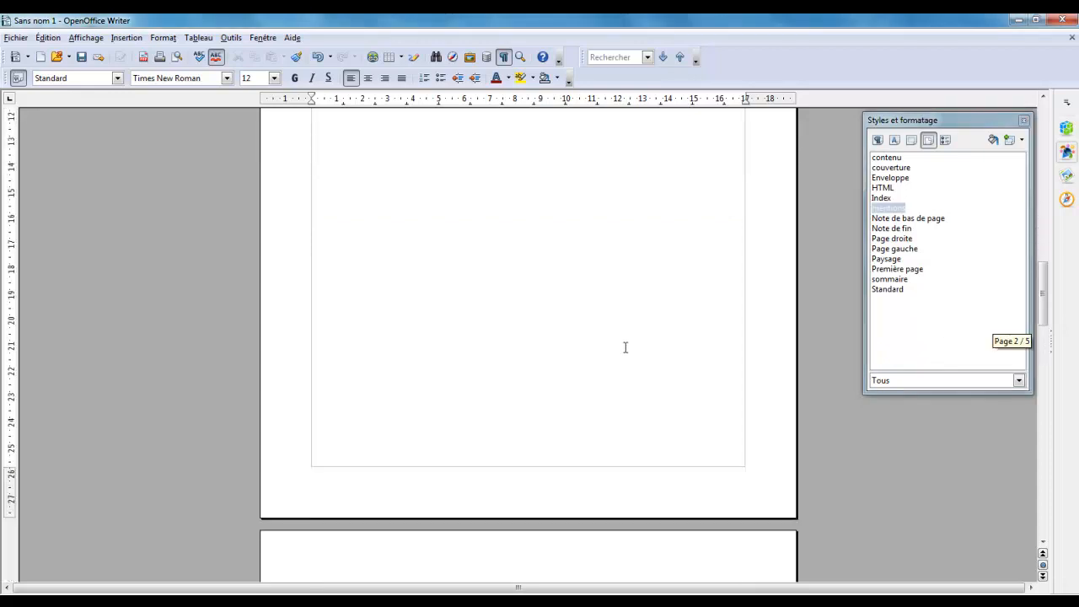
scroll(548, 379, down, 10)
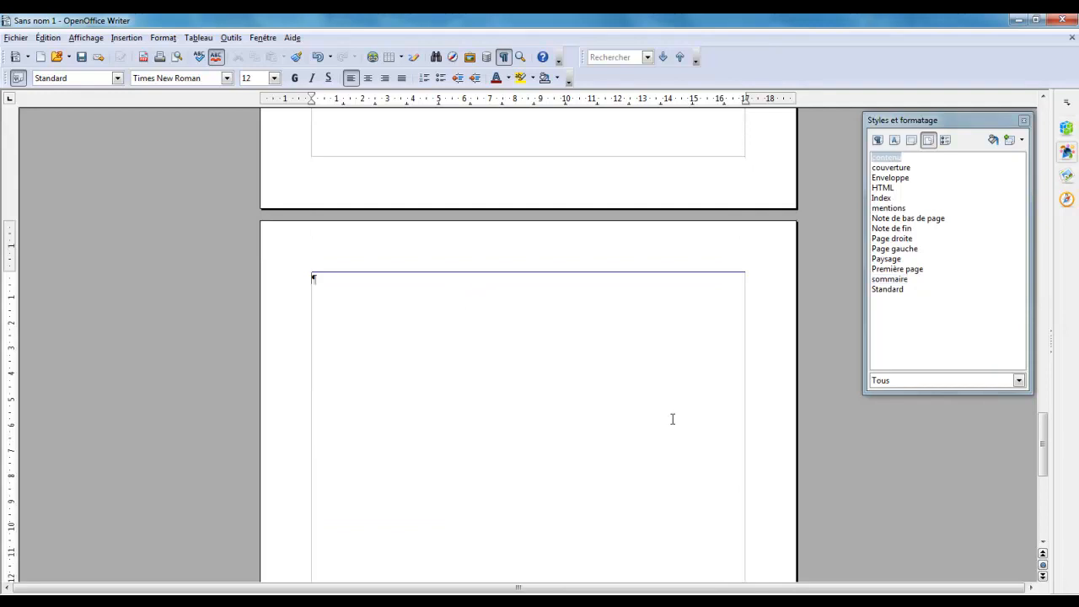
right_click(884, 159)
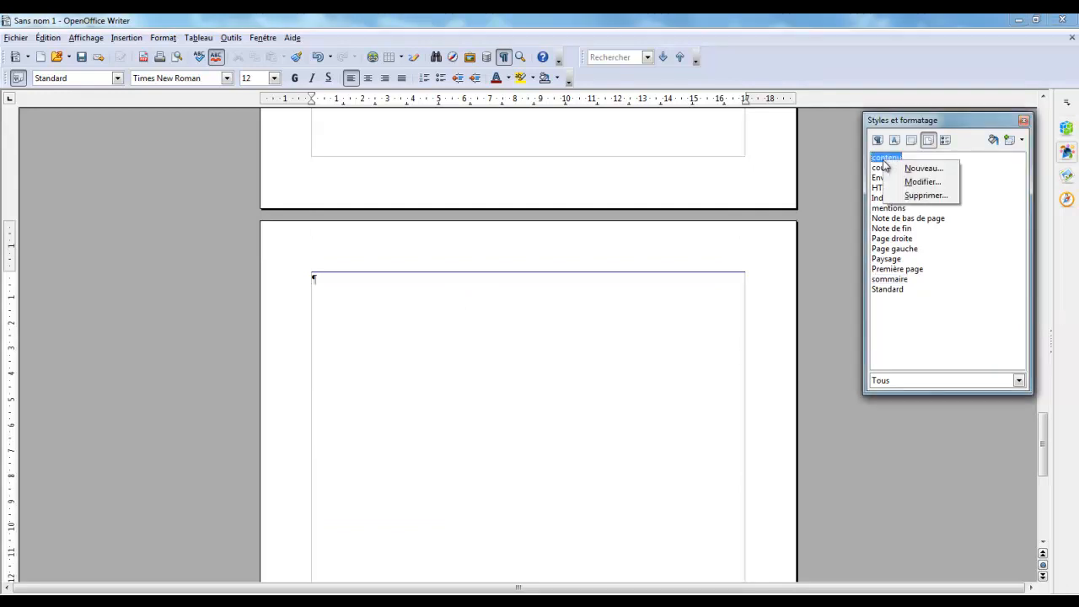
click(921, 183)
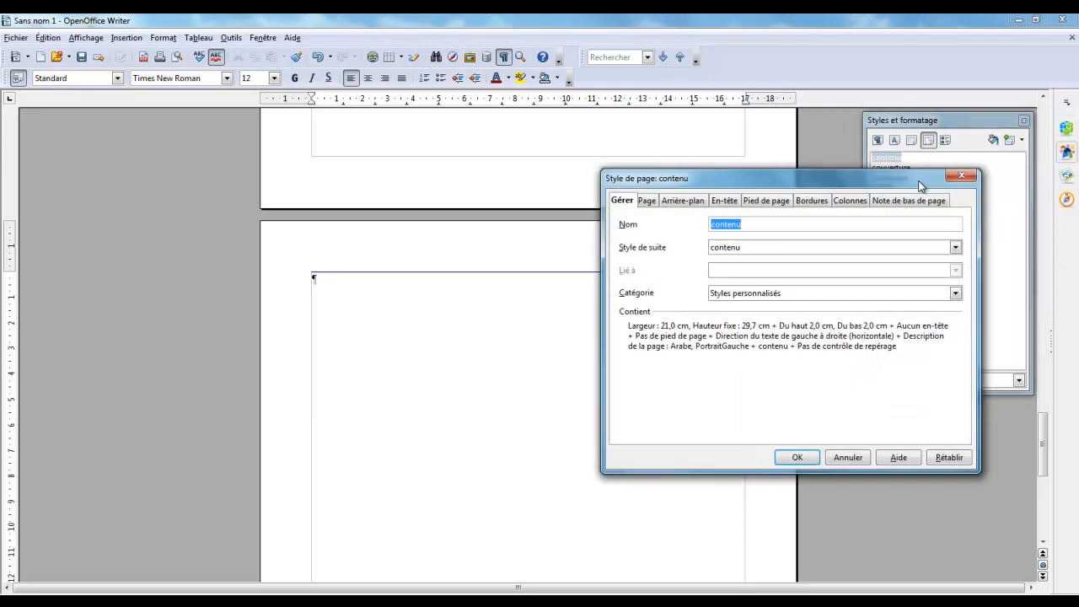
click(734, 204)
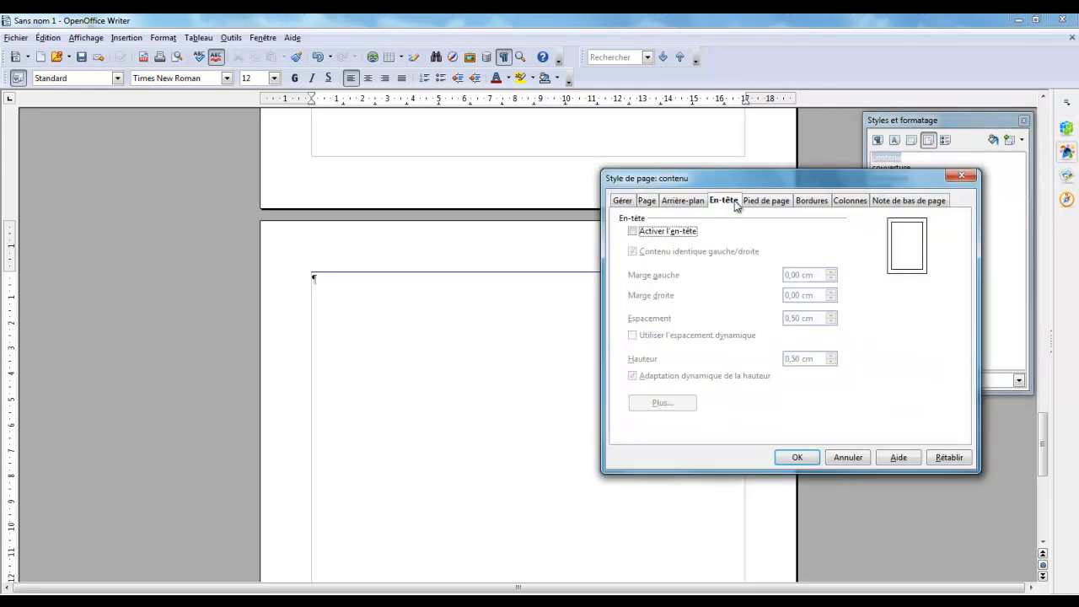
click(633, 232)
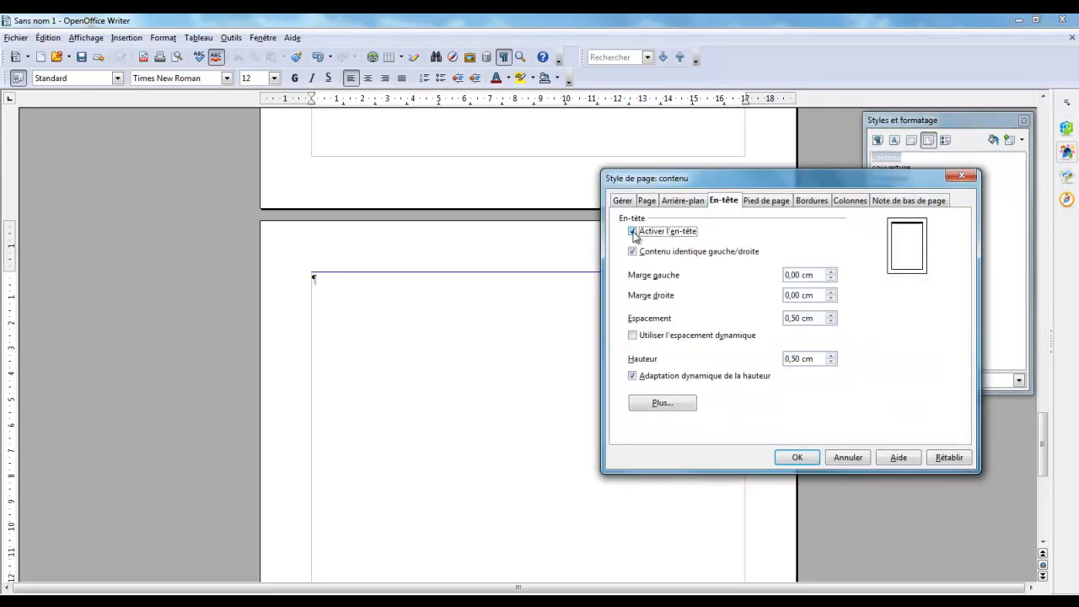
click(768, 206)
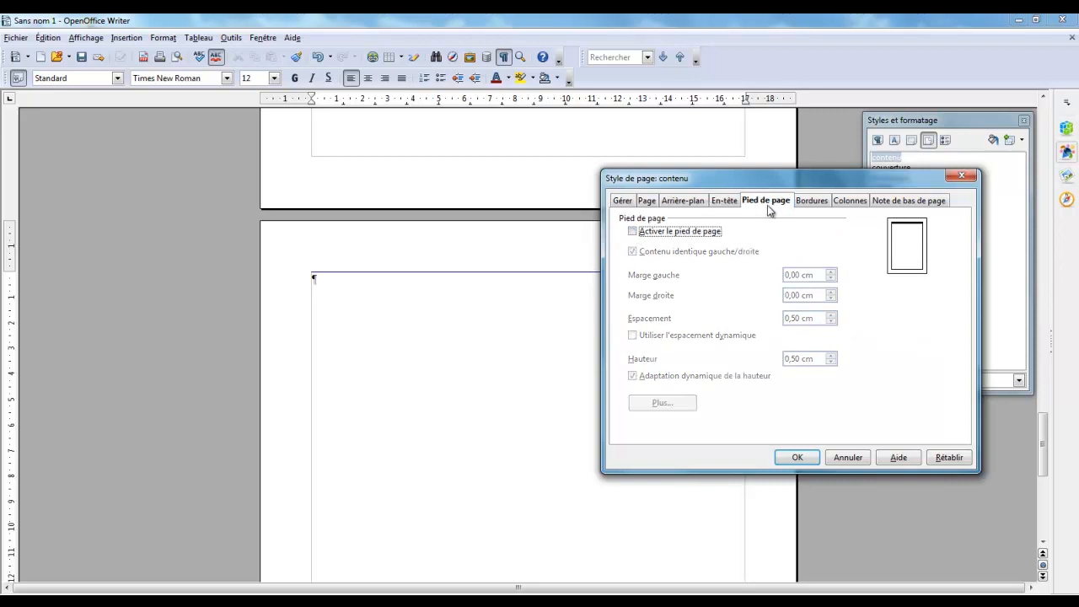
click(634, 233)
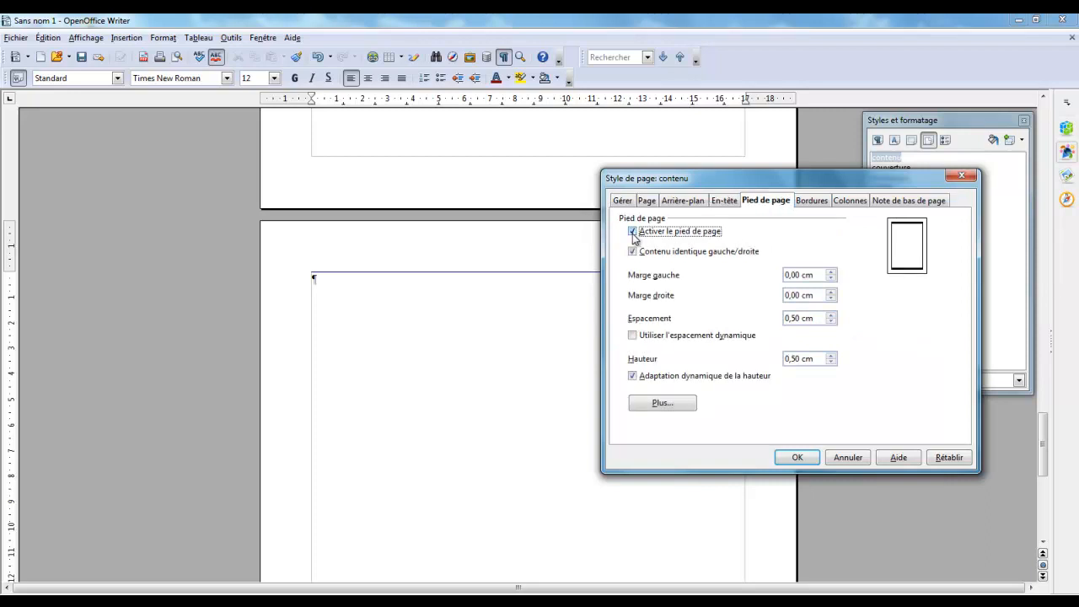
click(797, 457)
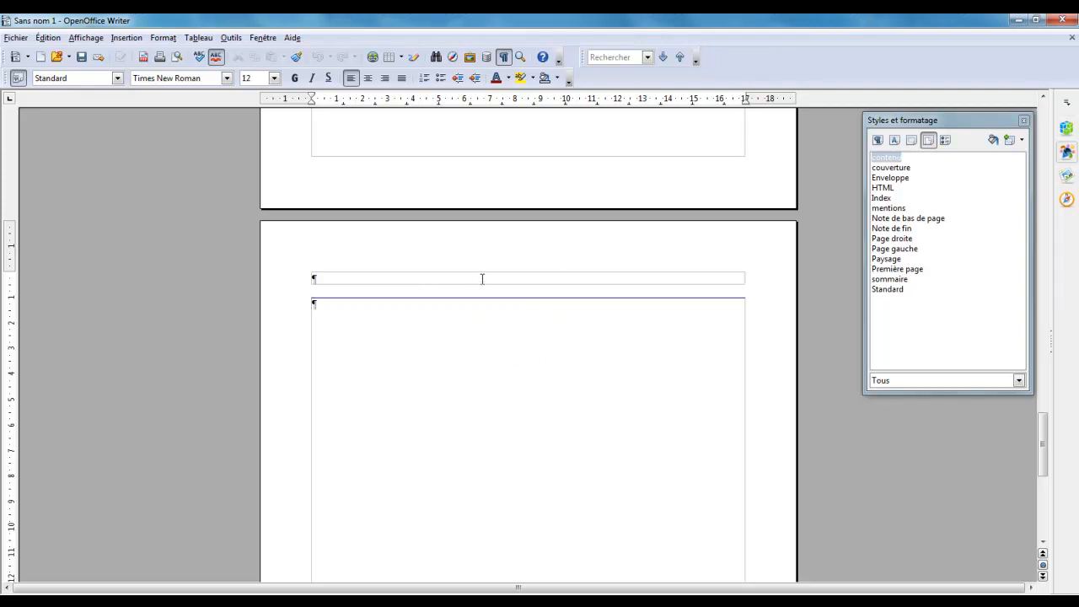
Save the document as a template named Modèle-Ebook in the Mes modèles category
scroll(482, 279, up, 15)
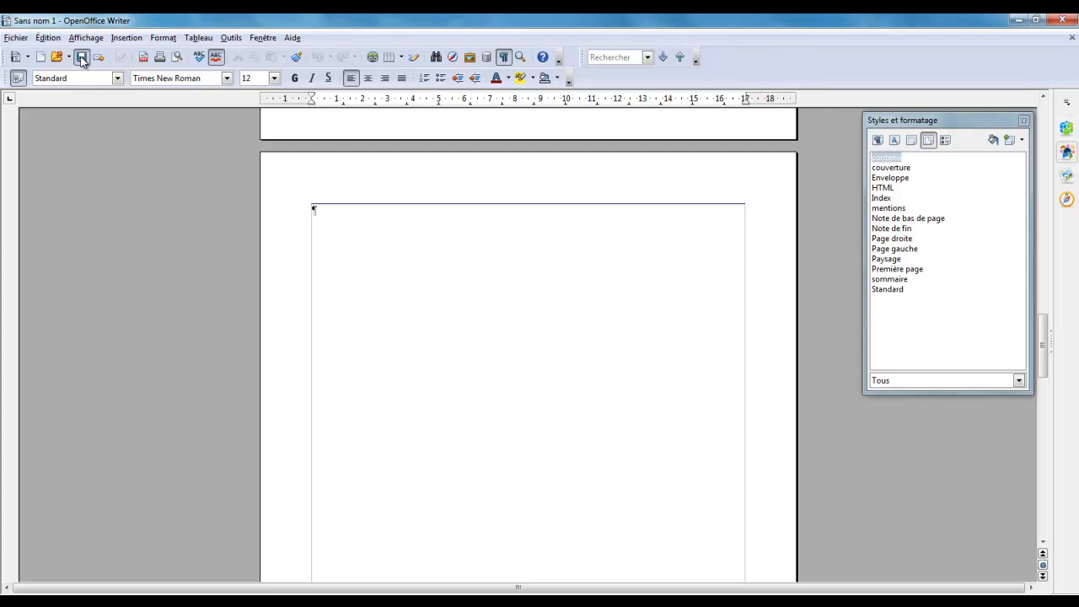
click(19, 38)
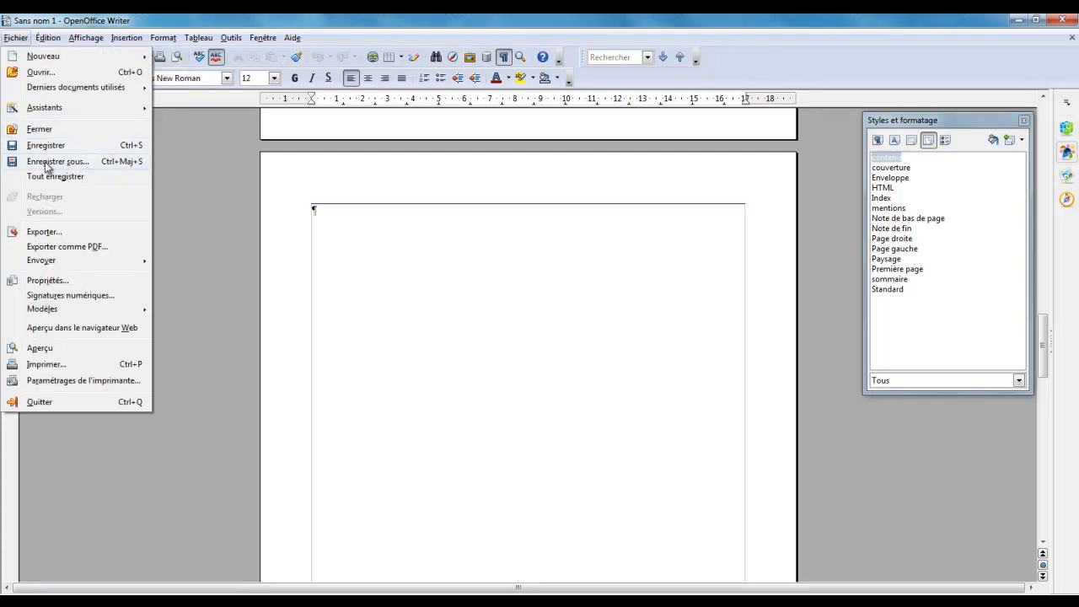
mouse_move(80, 310)
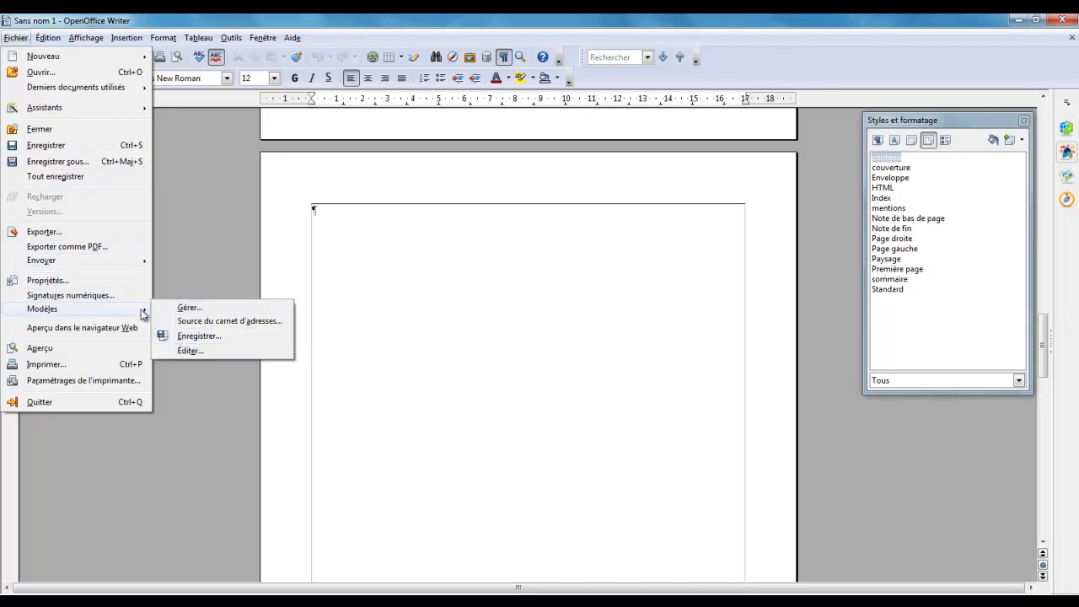
click(169, 336)
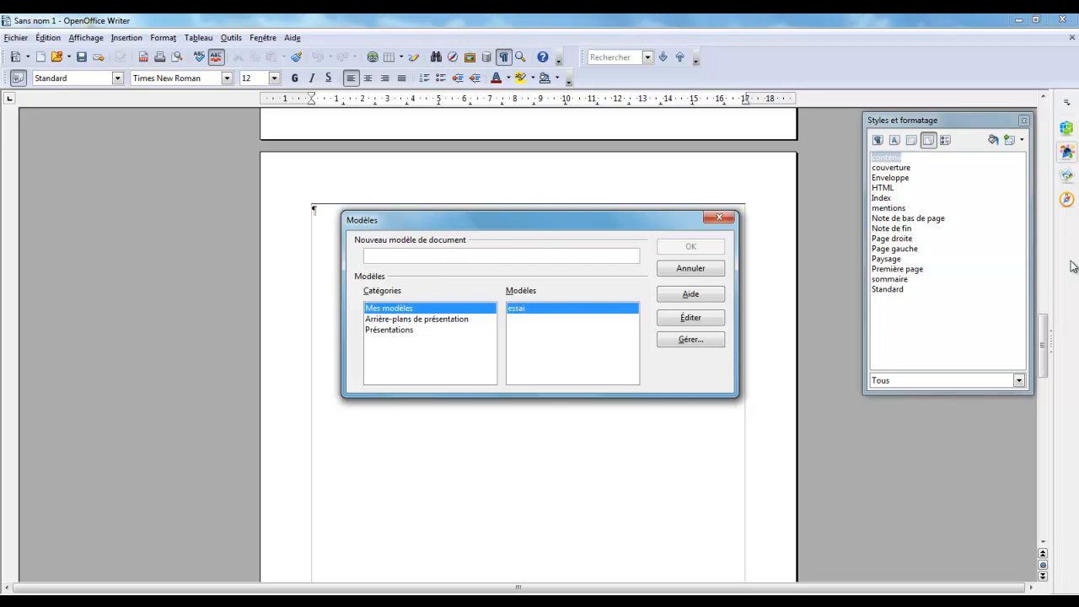
text(Modele)
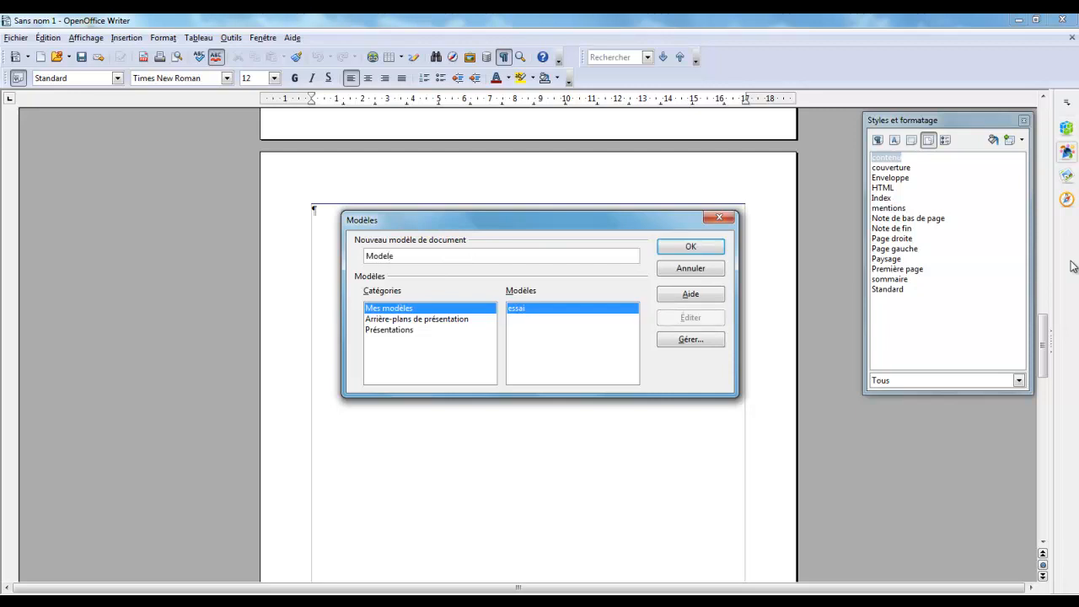
key(BackSpace)
key(BackSpace)
text(èle-Ebook)
click(714, 251)
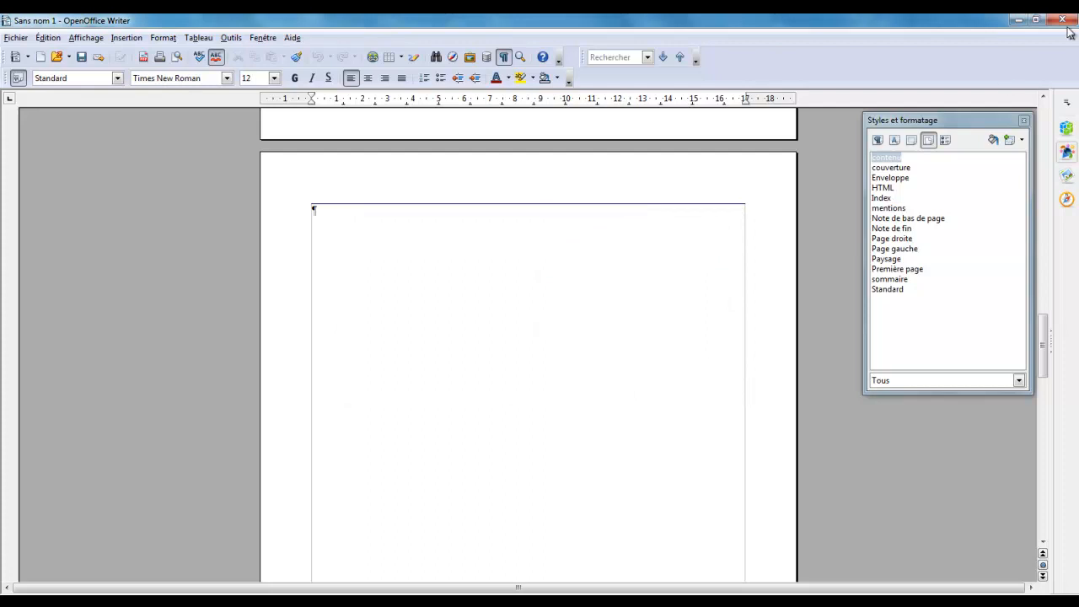
Close the Styles et formatage window and the untitled document without saving it
click(1023, 123)
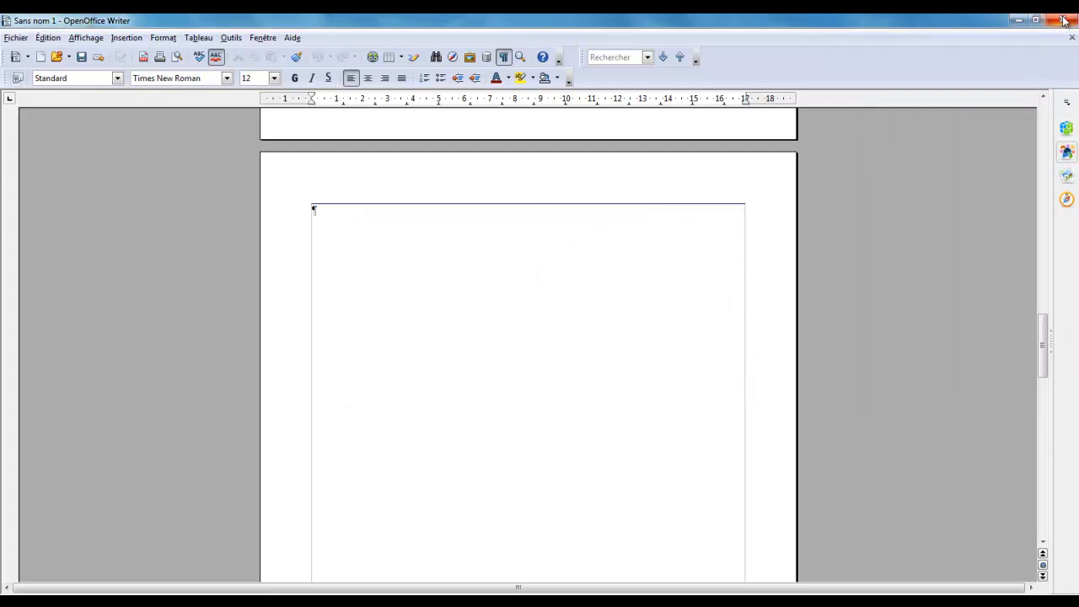
click(1062, 19)
click(530, 333)
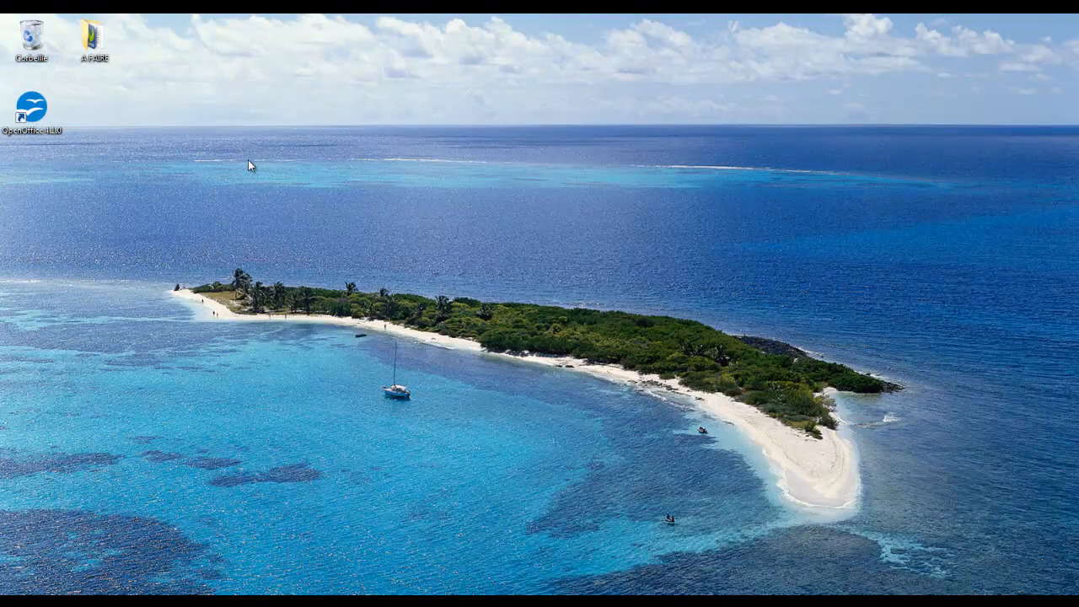
Start OpenOffice, create a new document from the Modèle-Ebook template and maximize its window
double_click(43, 124)
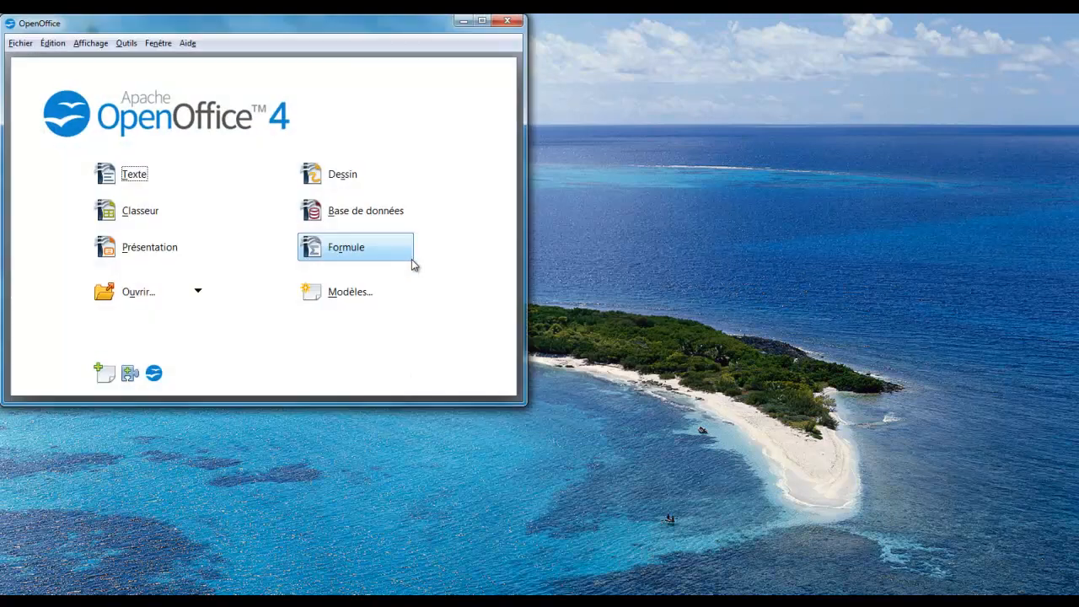
click(359, 292)
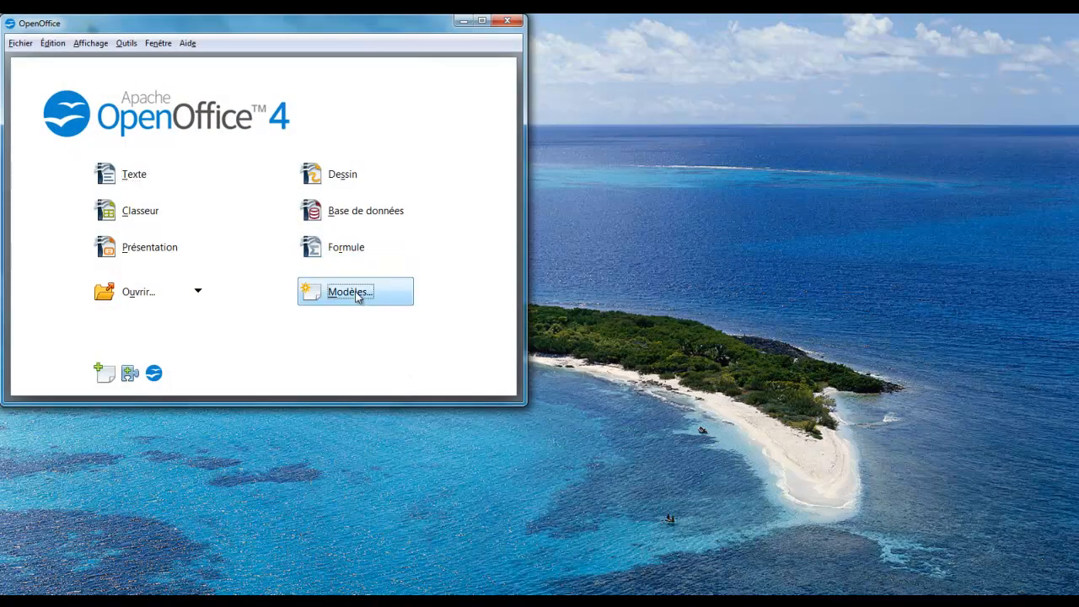
click(178, 114)
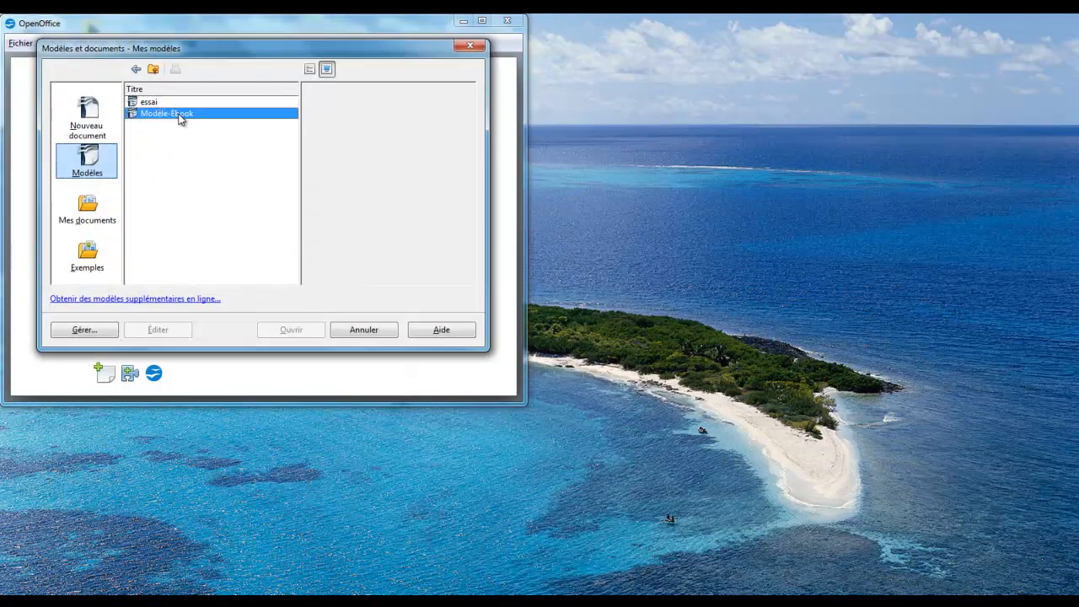
click(310, 333)
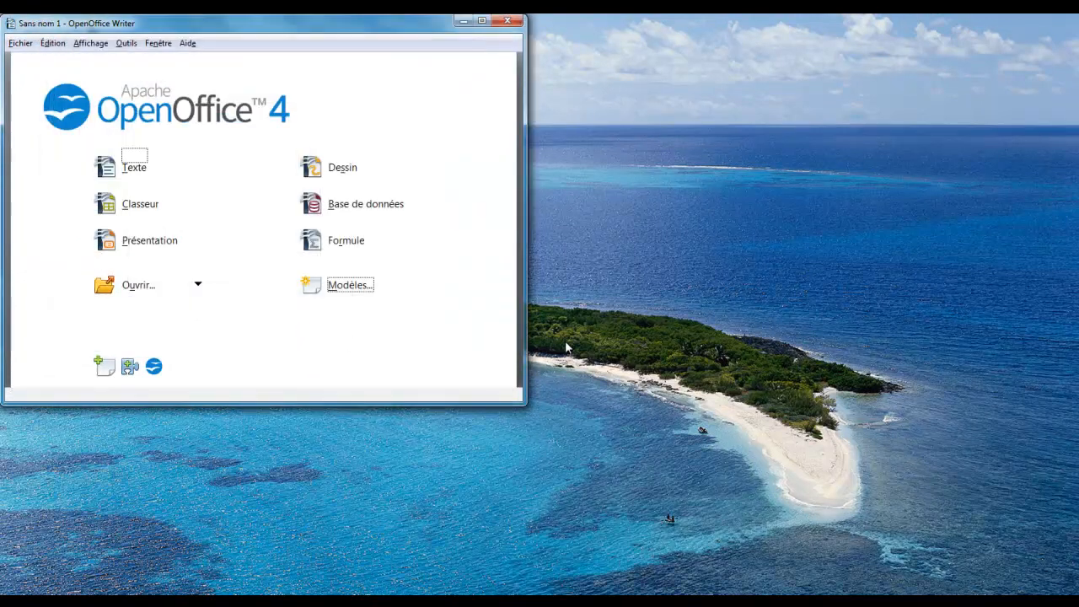
click(481, 20)
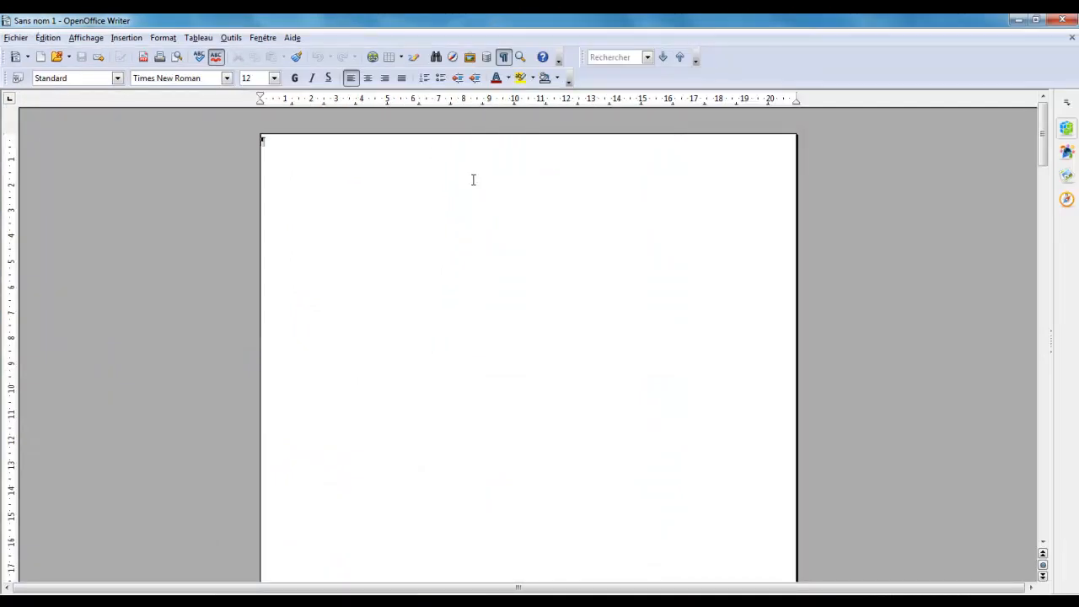
Look through the new document's pages to check the layout and headers carried over from the template
scroll(494, 208, down, 10)
scroll(488, 269, down, 10)
scroll(488, 274, down, 10)
scroll(488, 274, down, 8)
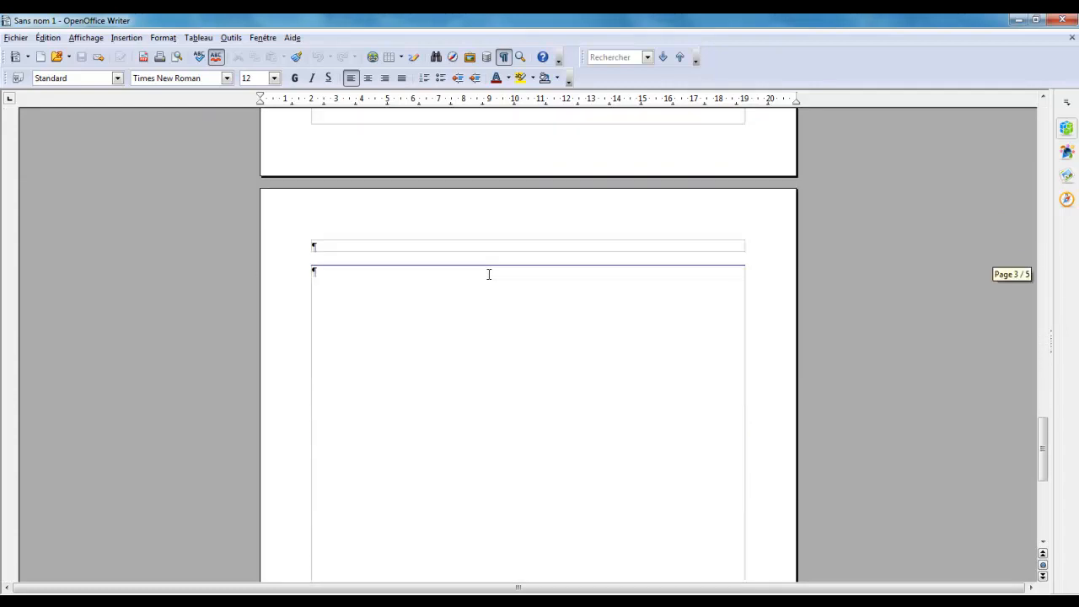
scroll(488, 274, up, 15)
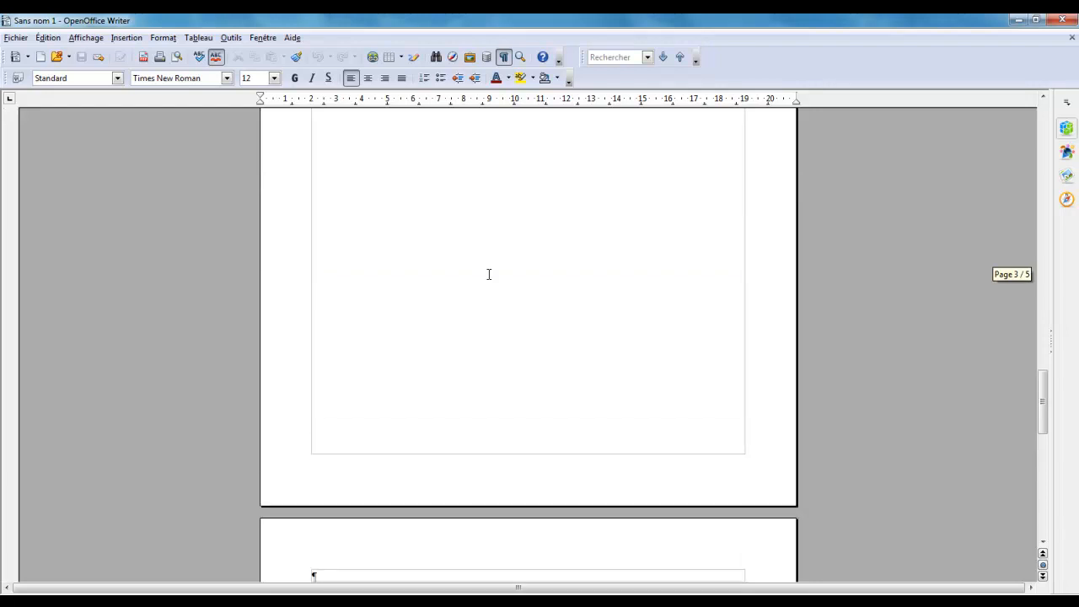
scroll(489, 274, up, 10)
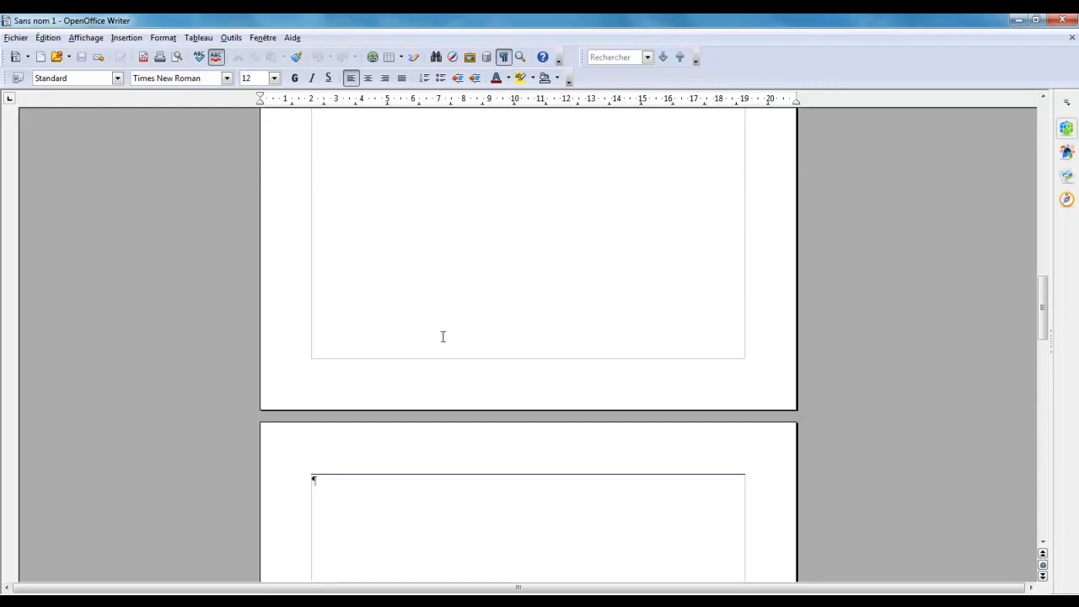
scroll(441, 266, up, 4)
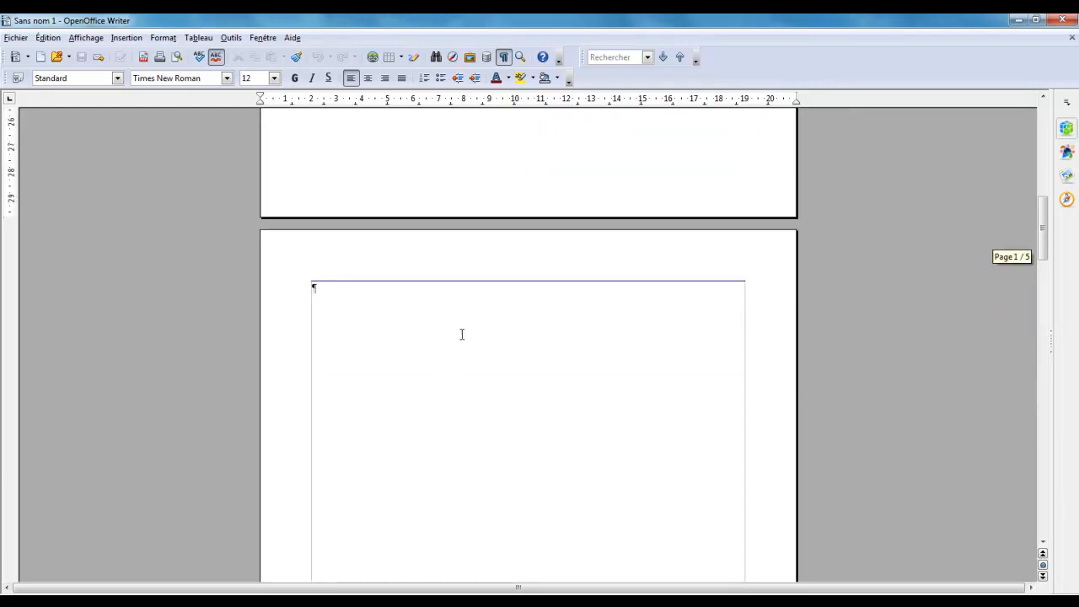
Save the document as a template over the existing Modèle-Ebook in Mes modèles, accepting the replacement
click(20, 38)
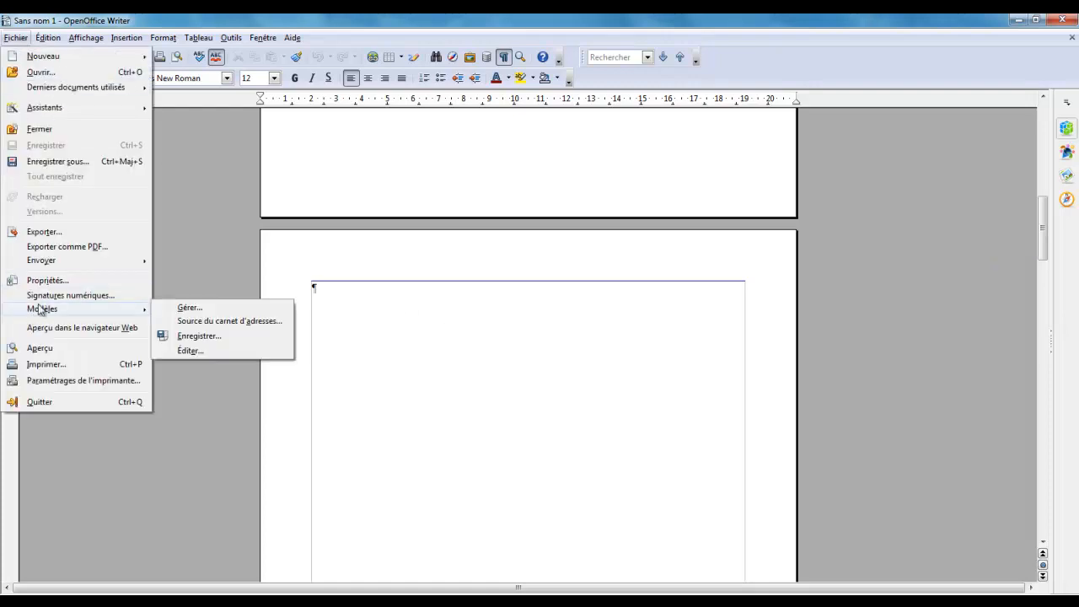
mouse_move(50, 312)
click(189, 337)
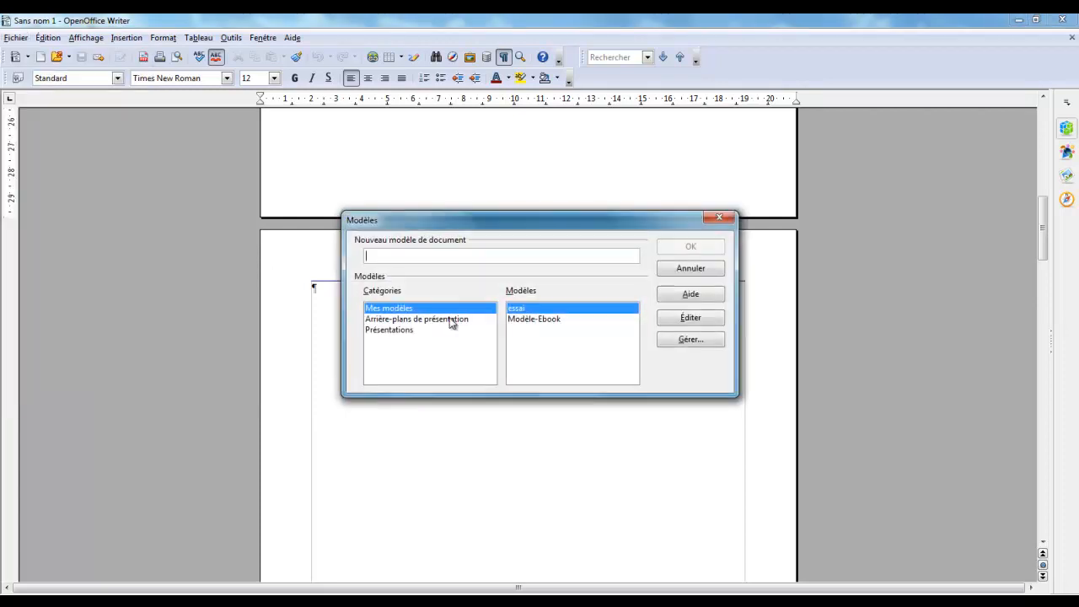
click(517, 319)
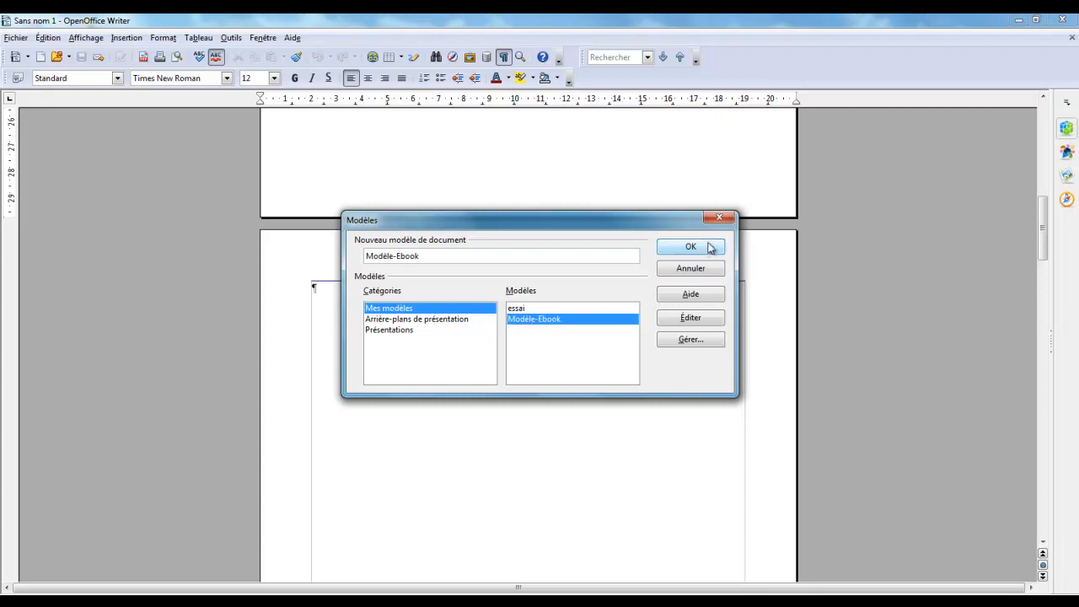
click(703, 247)
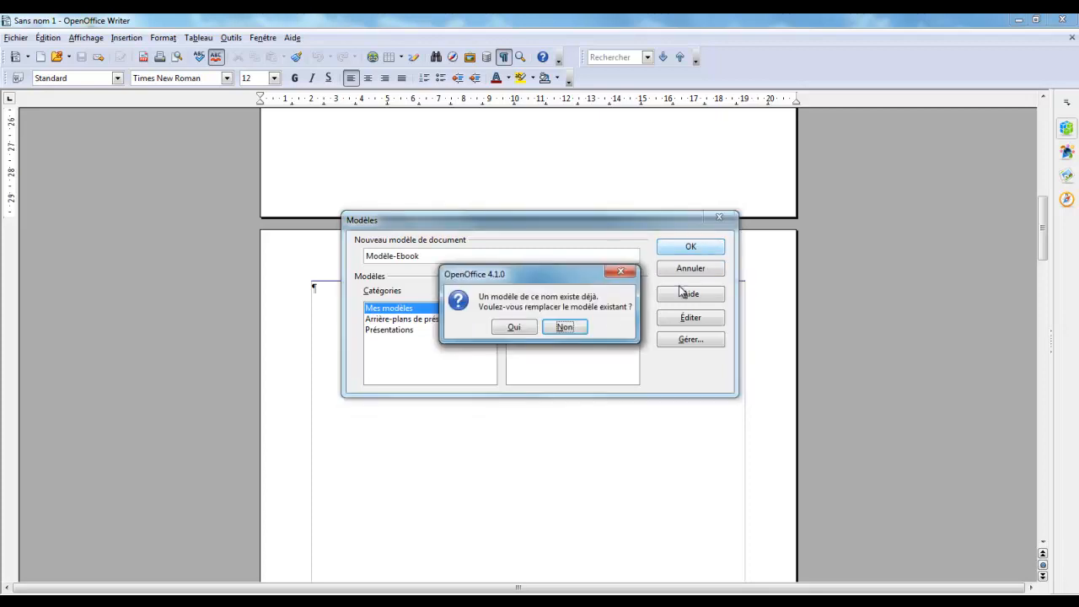
click(512, 328)
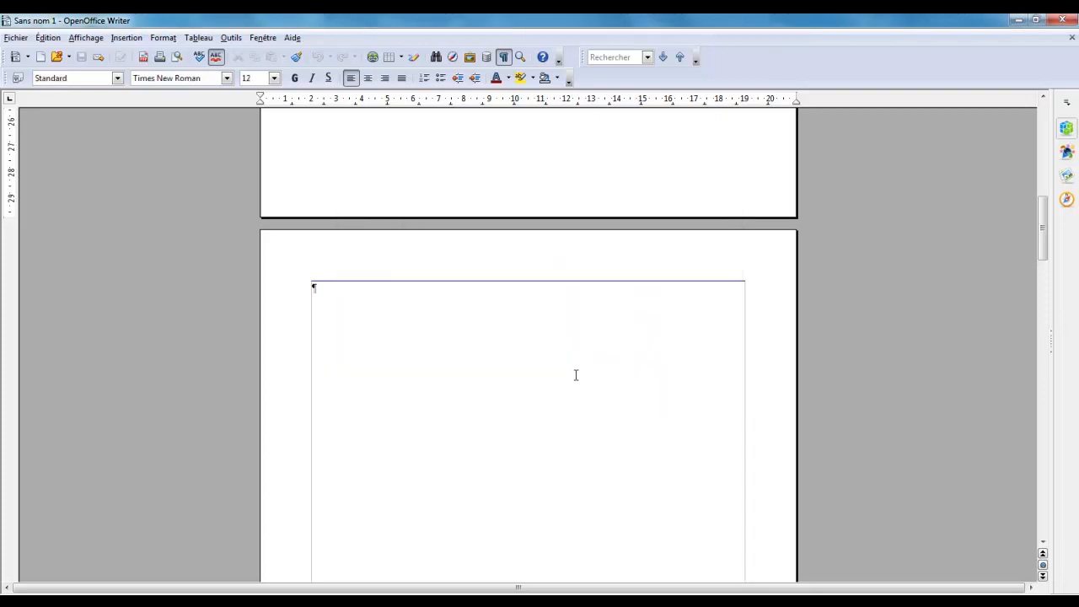